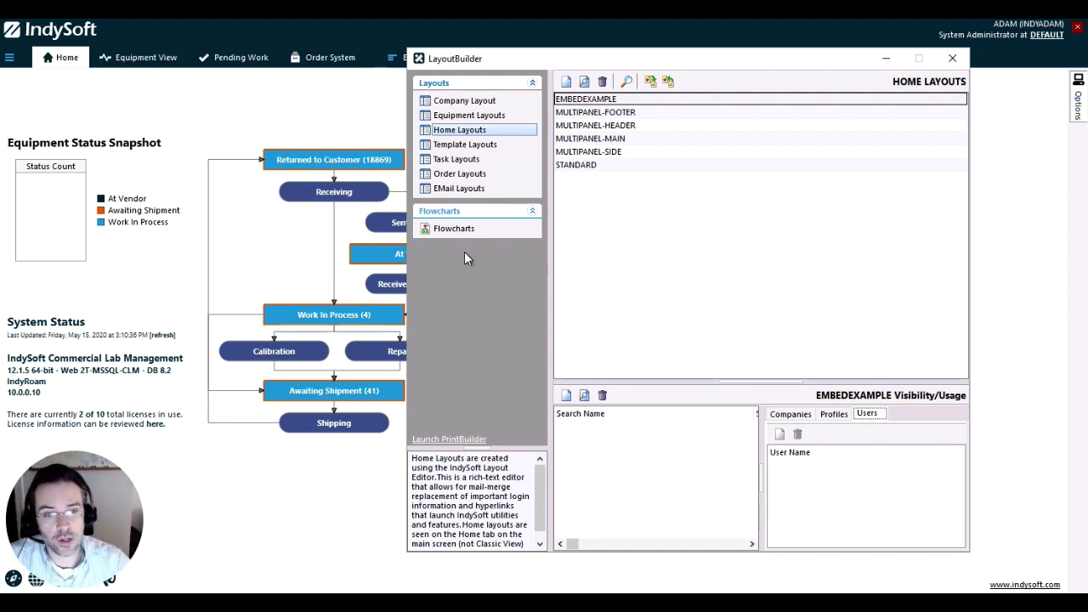
Open the EMBEDEXAMPLE home layout from the Home Layouts list
{"action": "left_click", "coordinate": [598, 100]}
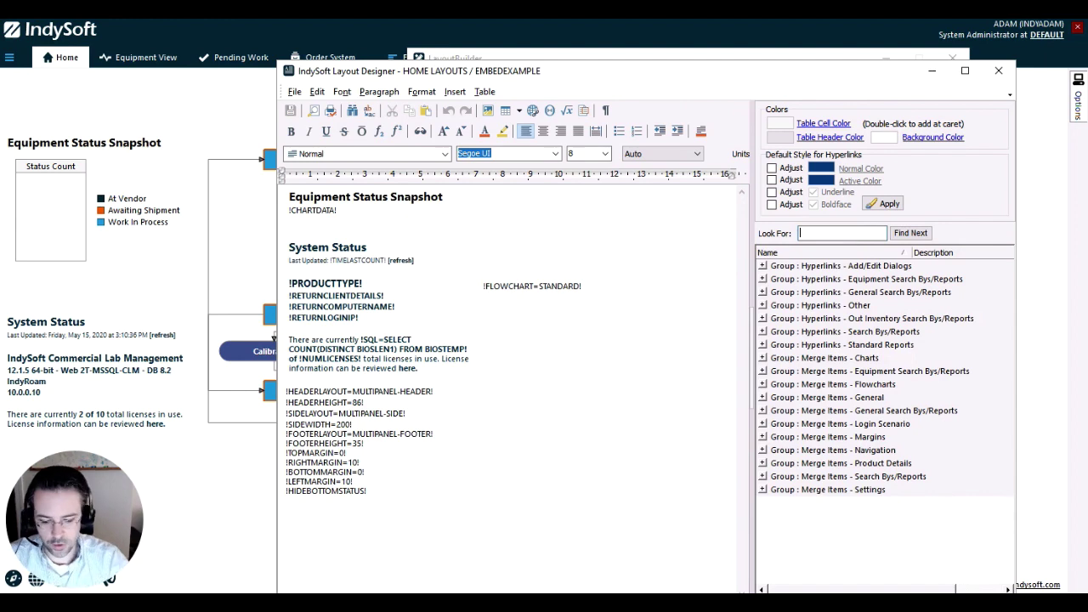
Search merge items for 'embed' and inspect the !EMBEDIF and !EMBEDIFNOT conditional items
{"action": "type", "text": "embed"}
{"action": "key", "text": "Return"}
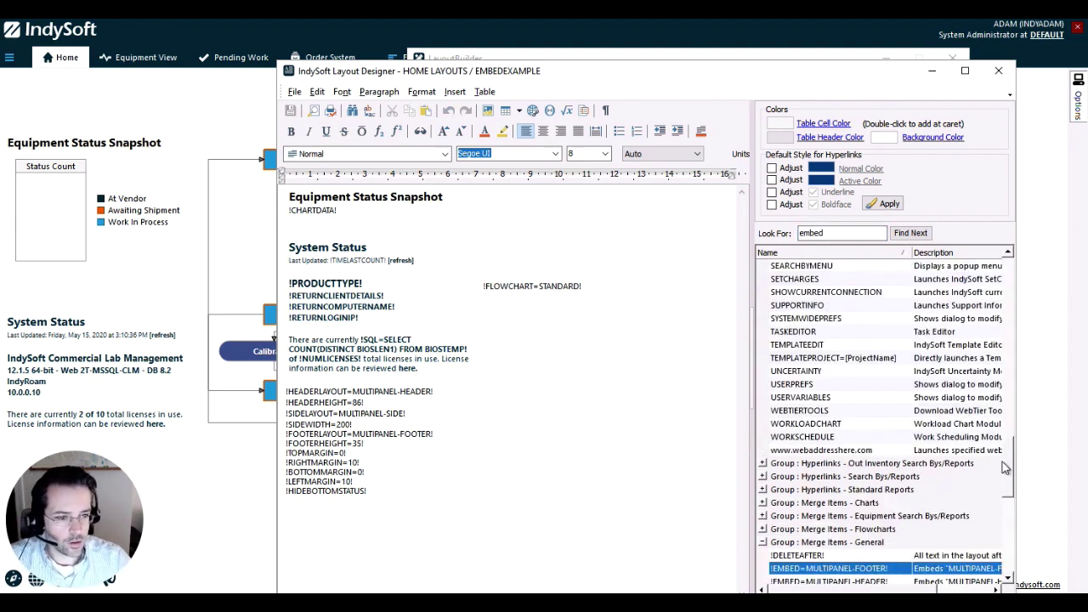
{"action": "scroll", "coordinate": [1002, 476], "scroll_direction": "down", "scroll_amount": 4}
{"action": "left_click", "coordinate": [860, 491]}
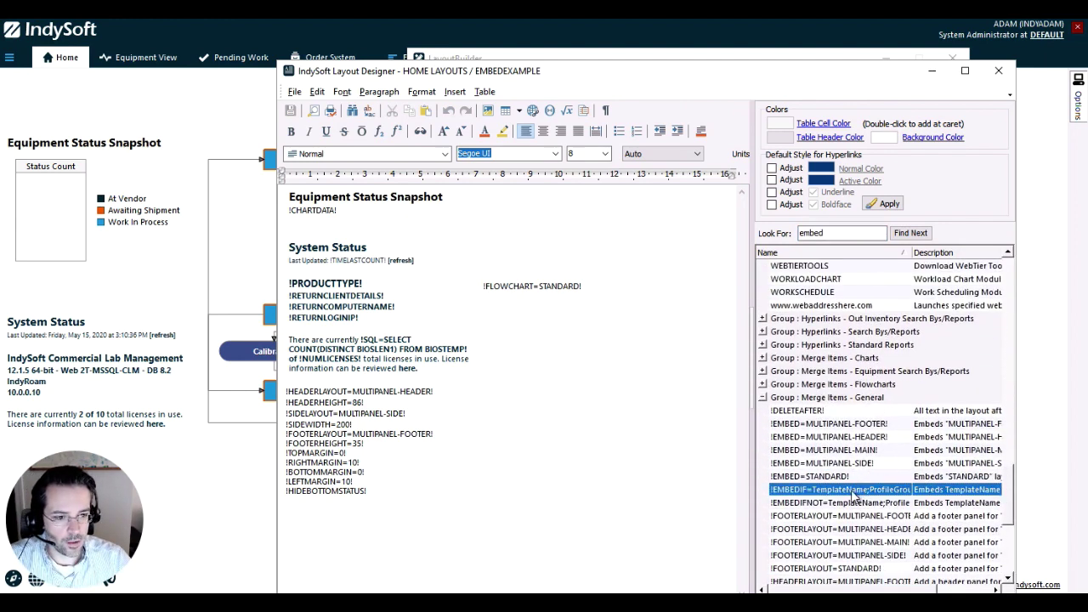
{"action": "left_click", "coordinate": [835, 502]}
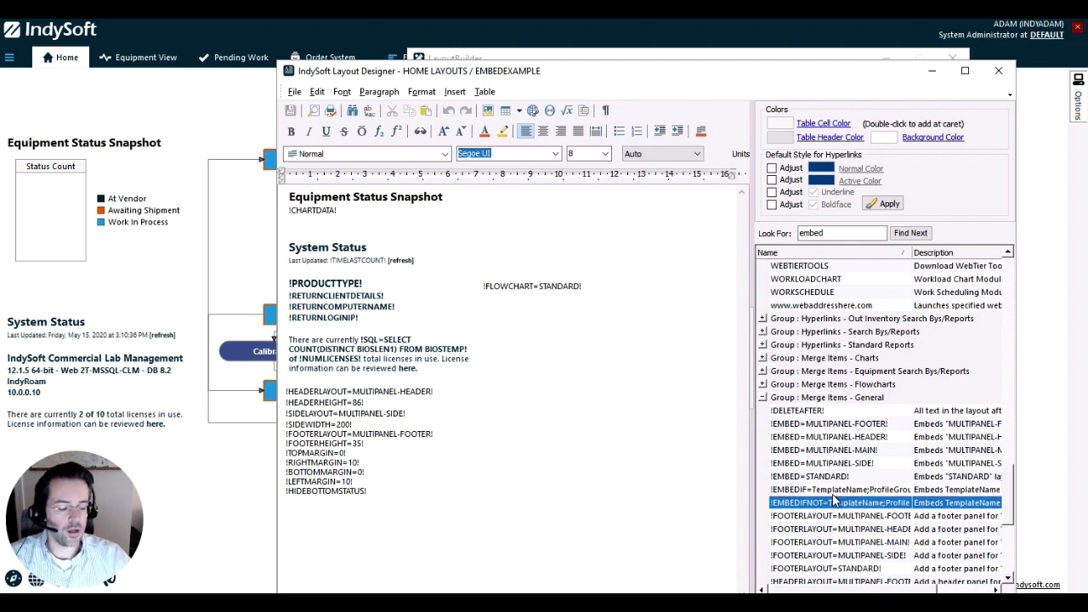
{"action": "left_click", "coordinate": [829, 491]}
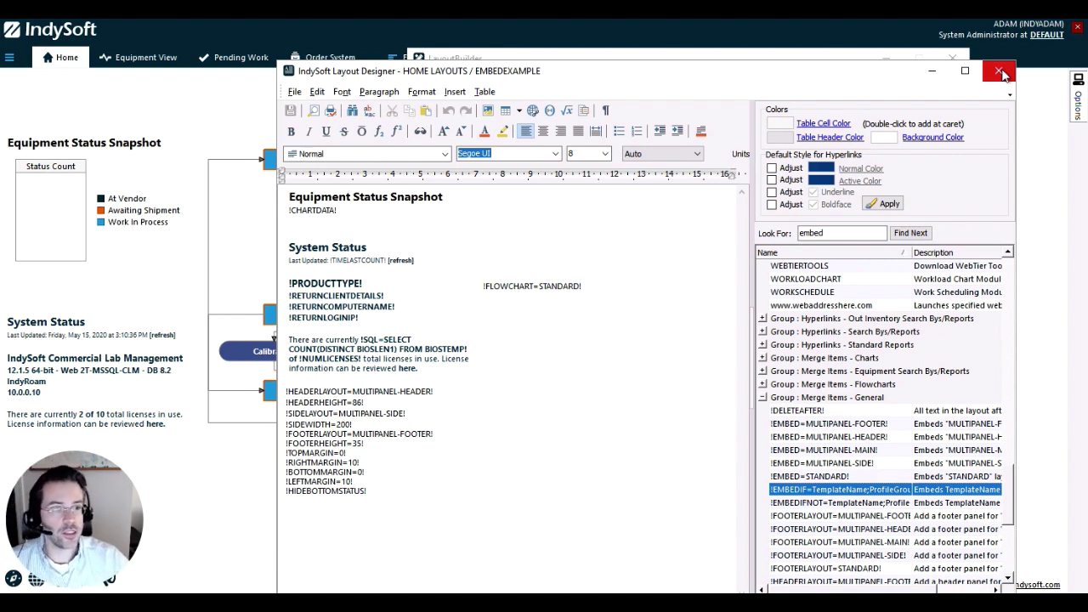
Close the Layout Designer and bring up the Profile Groups list in the User/Profile Manager
{"action": "left_click", "coordinate": [1001, 72]}
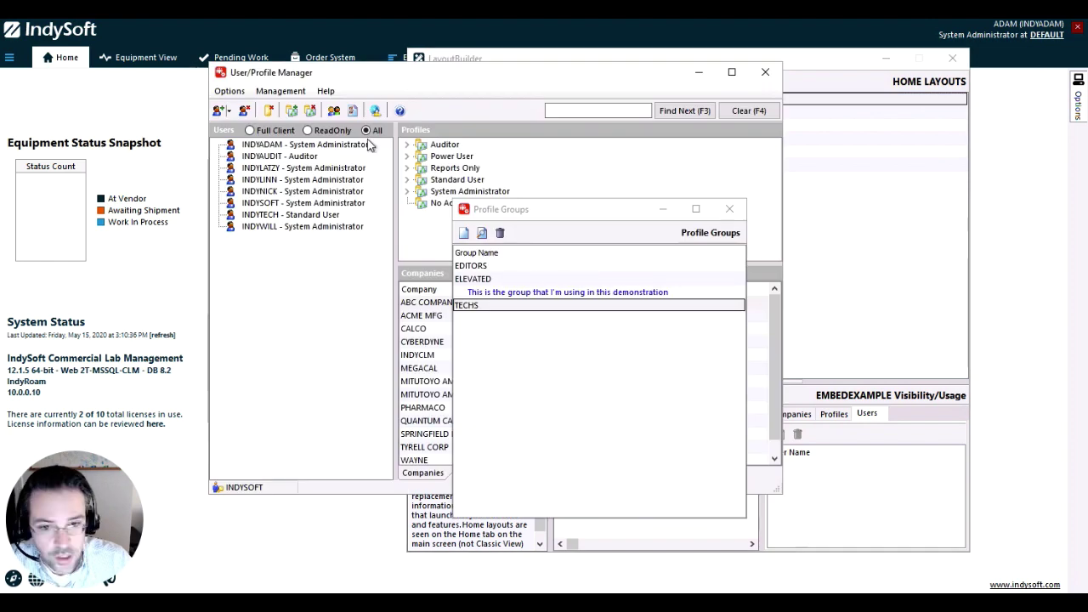
{"action": "left_click", "coordinate": [730, 208]}
{"action": "left_click", "coordinate": [229, 91]}
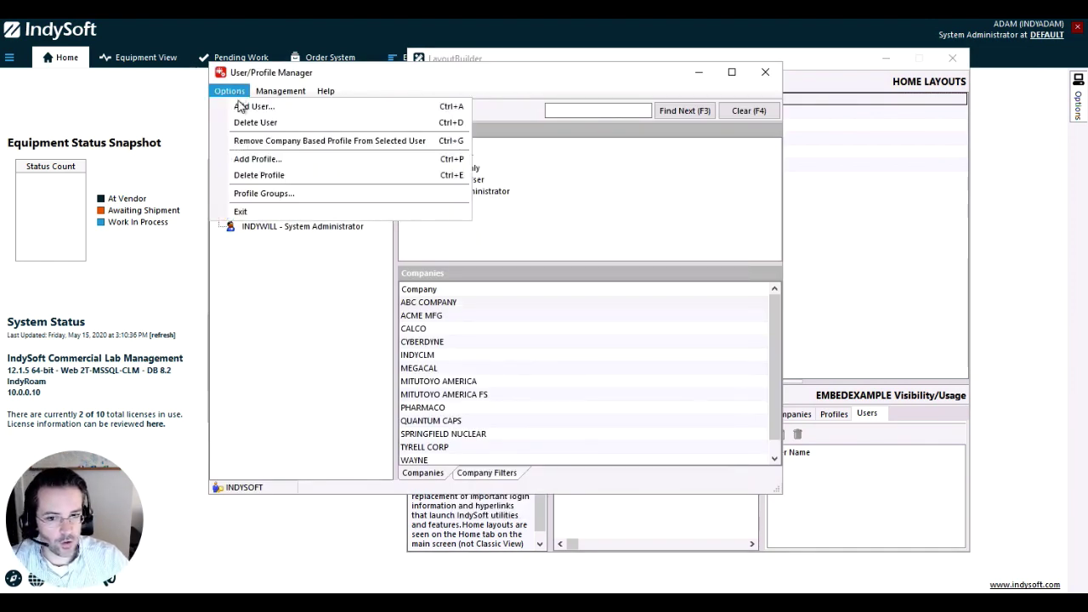
{"action": "left_click", "coordinate": [266, 194]}
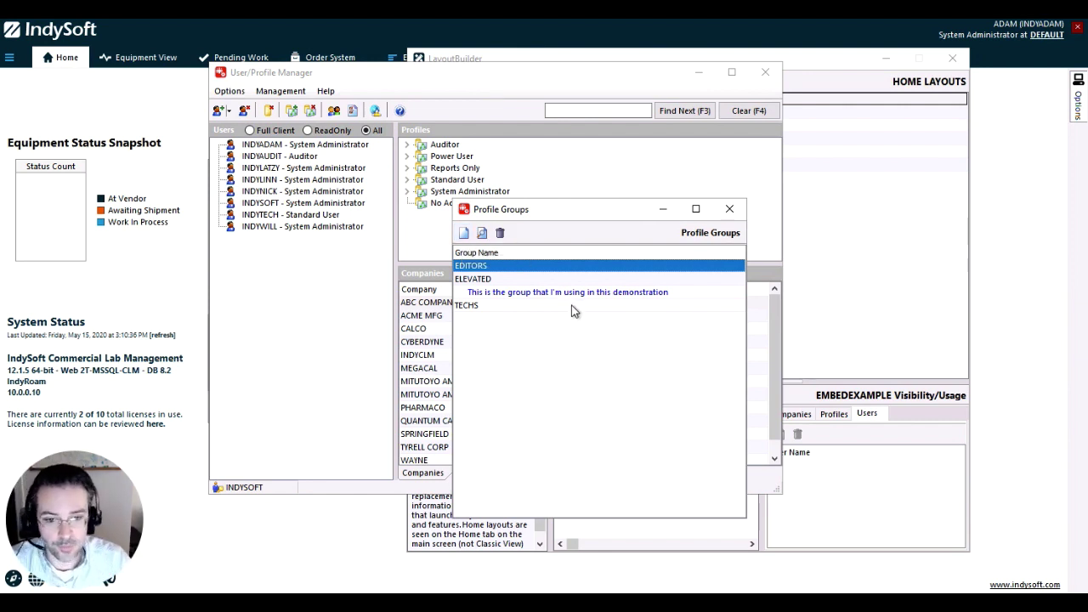
Review the EDITORS, ELEVATED and TECHS group settings without changes, then close the manager
{"action": "double_click", "coordinate": [558, 269]}
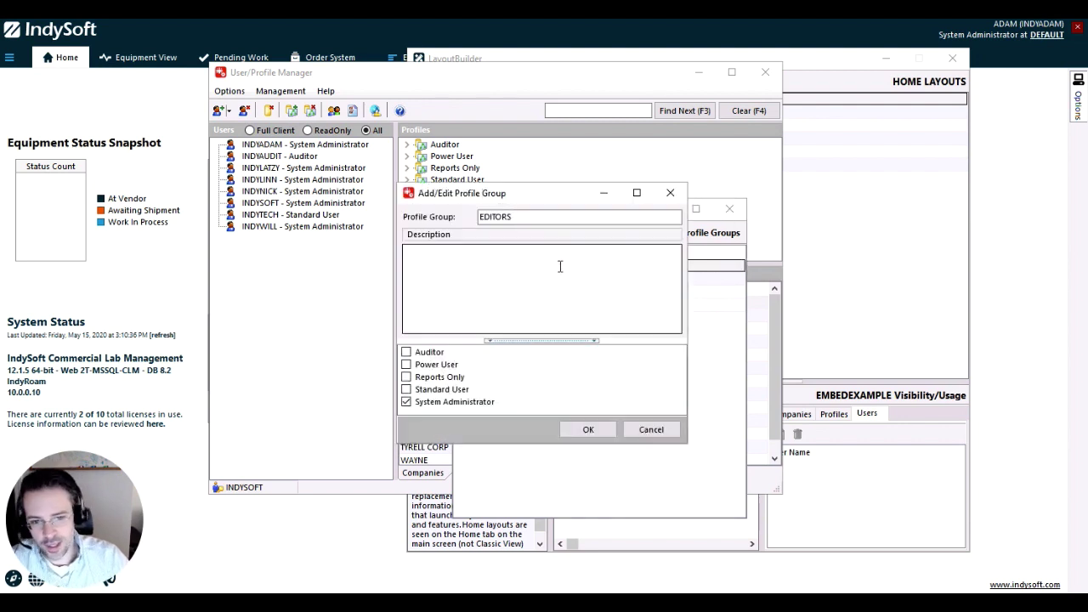
{"action": "left_click", "coordinate": [651, 431]}
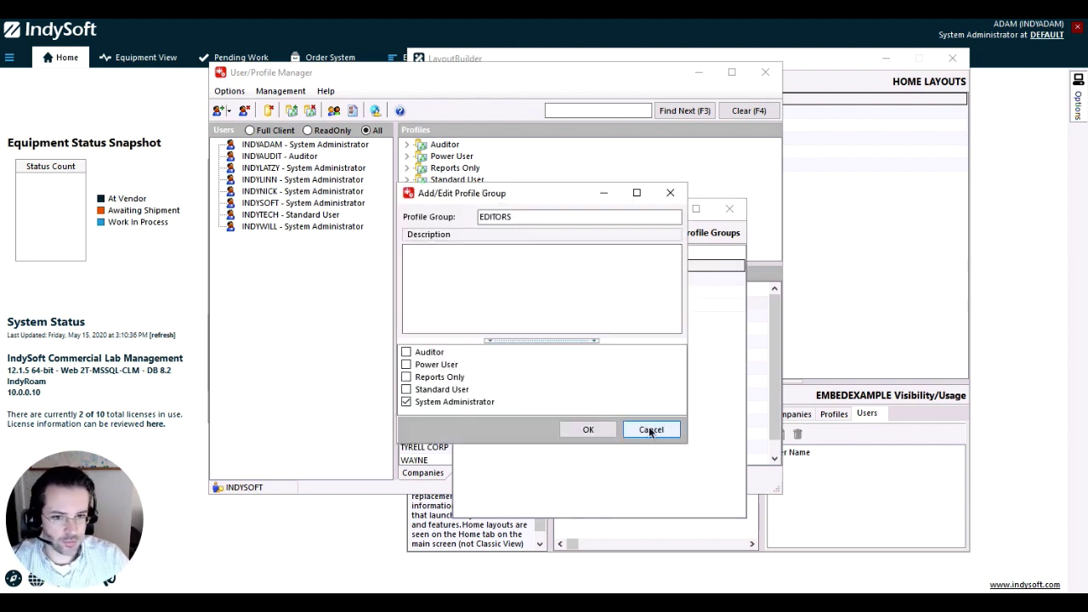
{"action": "double_click", "coordinate": [559, 282]}
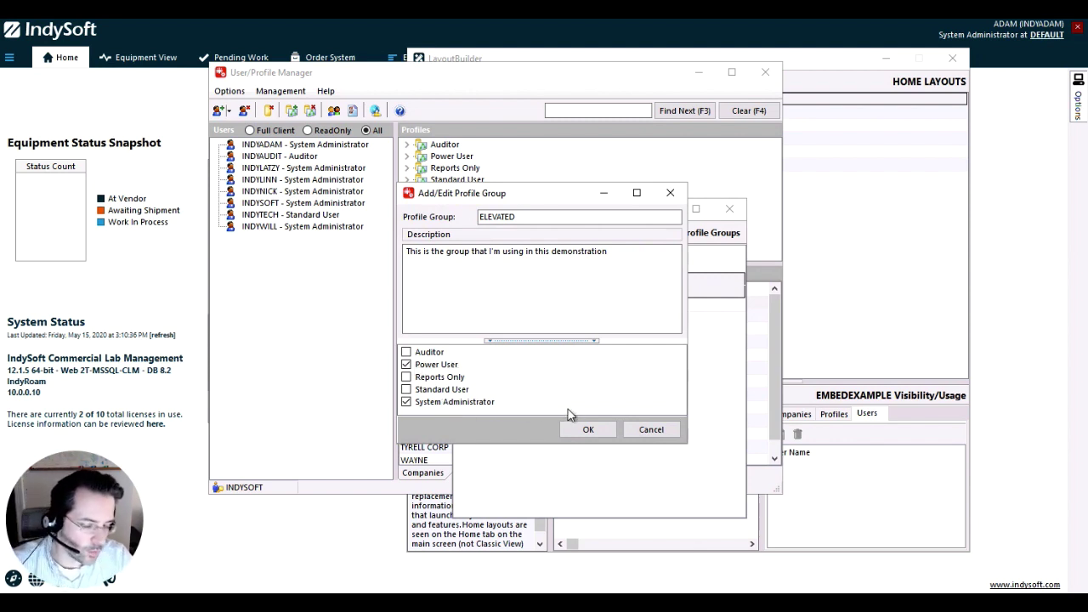
{"action": "left_click", "coordinate": [650, 432]}
{"action": "double_click", "coordinate": [501, 305]}
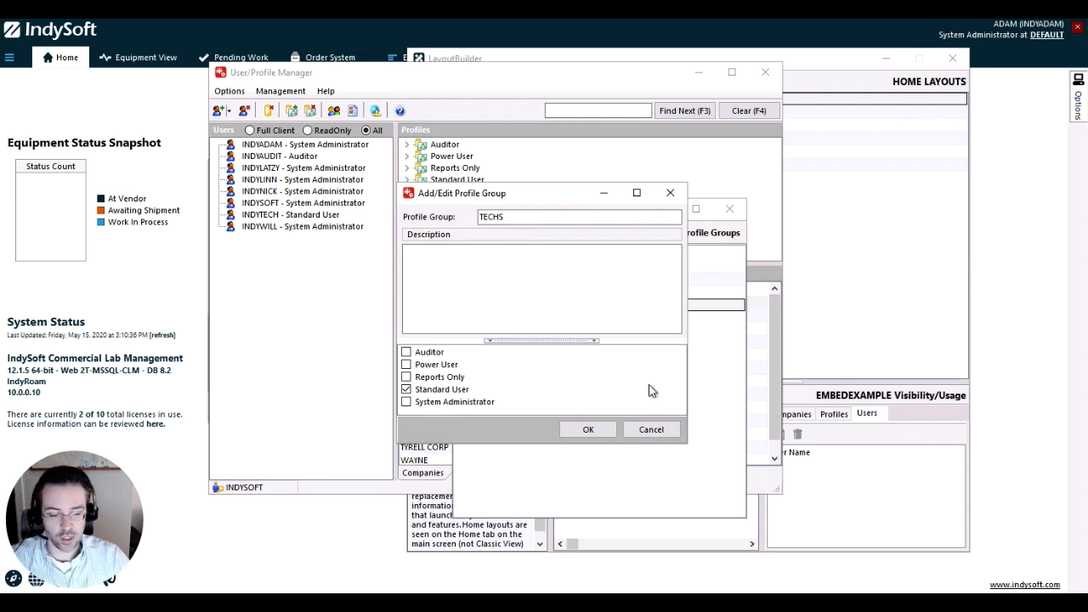
{"action": "left_click", "coordinate": [673, 432]}
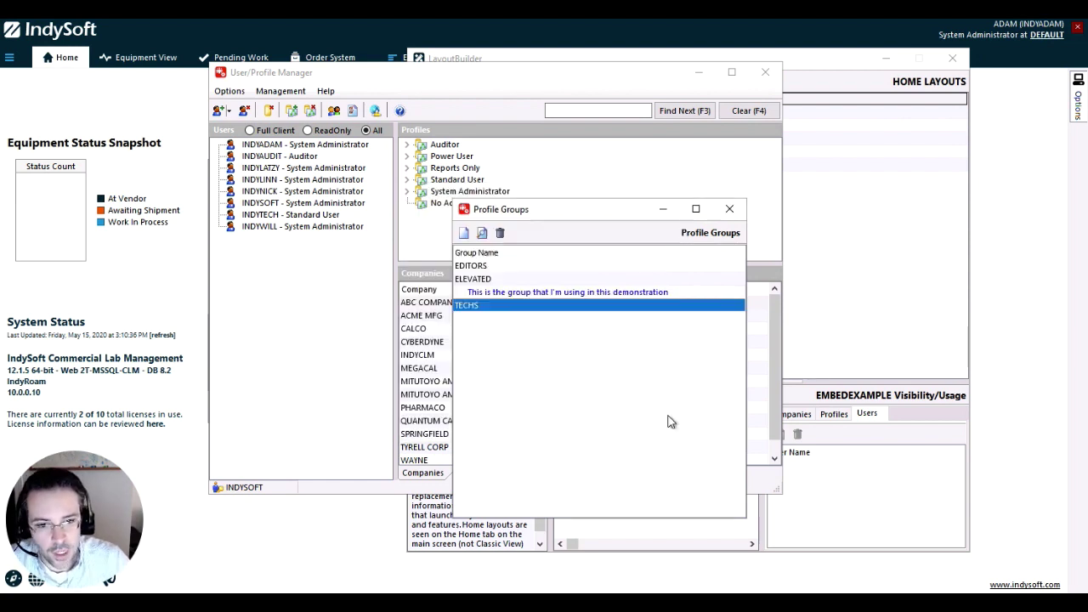
{"action": "left_click", "coordinate": [737, 209]}
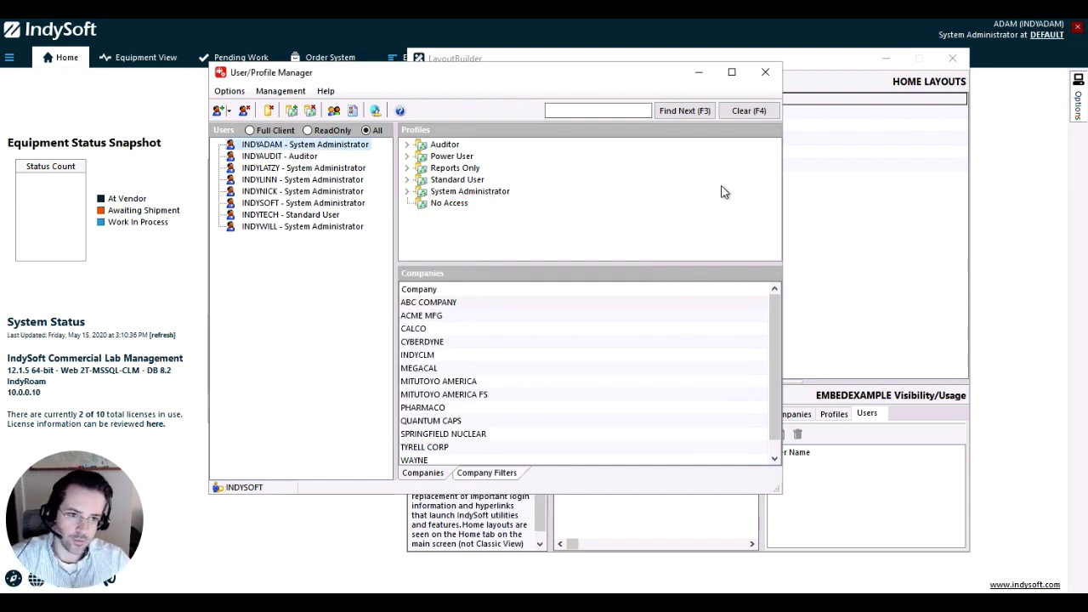
{"action": "left_click", "coordinate": [766, 74]}
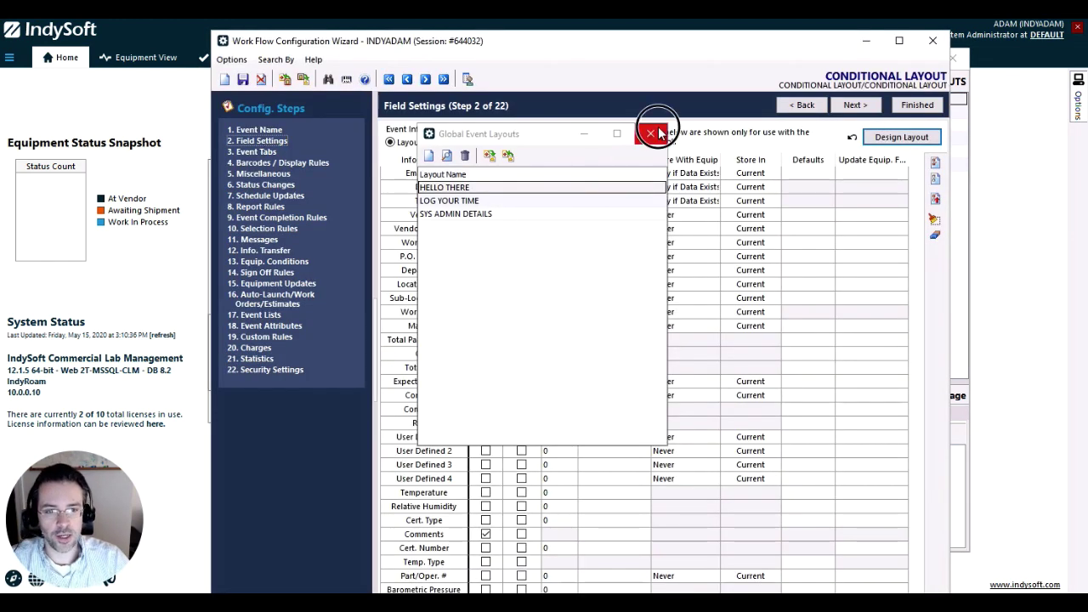
Reposition the workflow wizard and reopen the Global Event Layouts list
{"action": "left_click", "coordinate": [650, 133]}
{"action": "left_click_drag", "start_coordinate": [622, 34], "coordinate": [609, 172]}
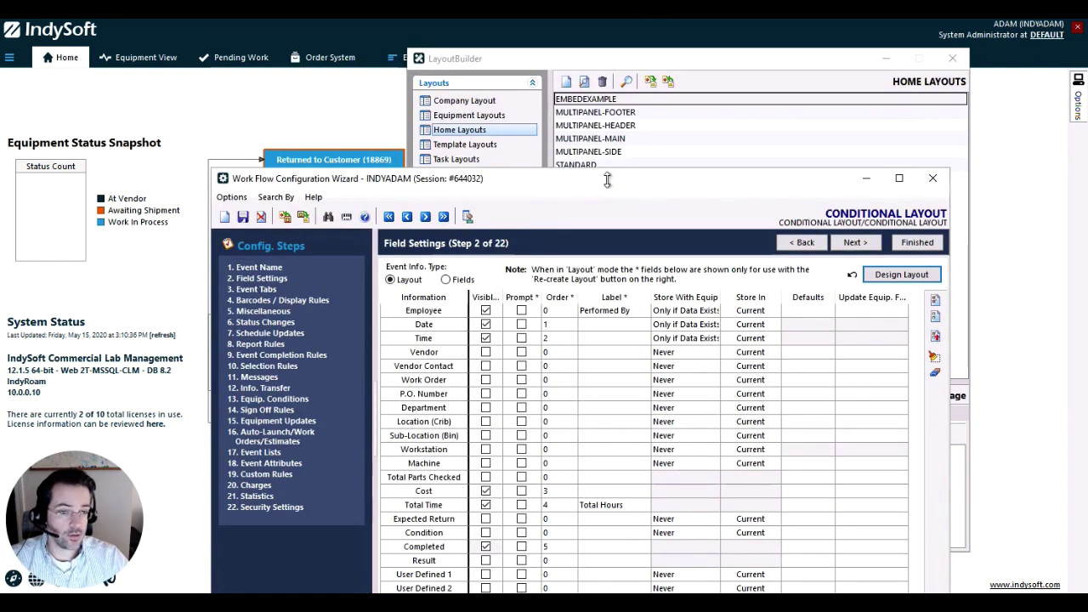
{"action": "left_click", "coordinate": [594, 64]}
{"action": "left_click_drag", "start_coordinate": [594, 63], "coordinate": [593, 12]}
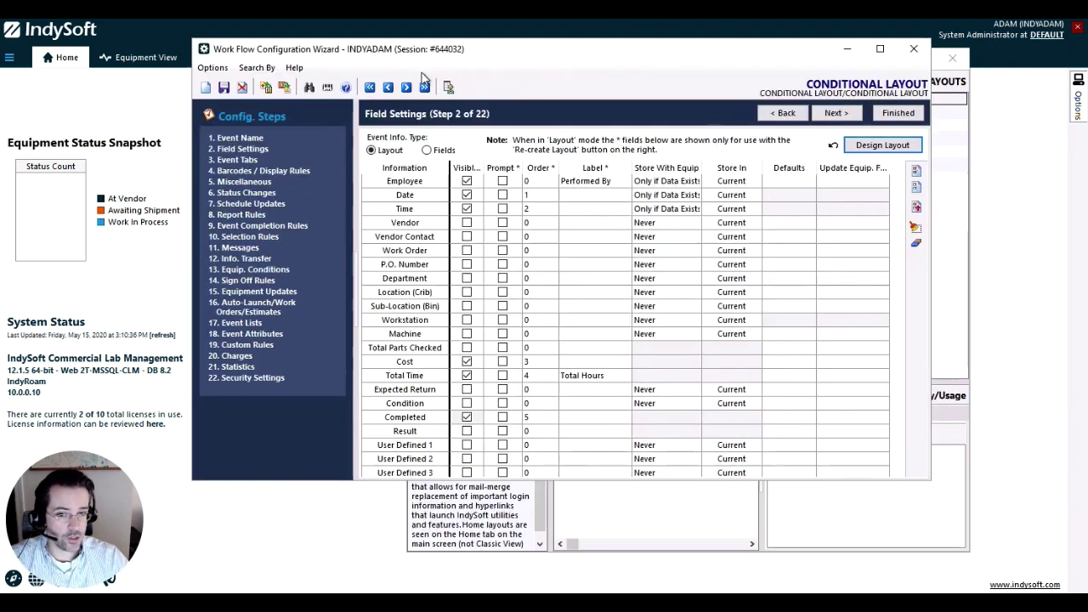
{"action": "left_click", "coordinate": [211, 68]}
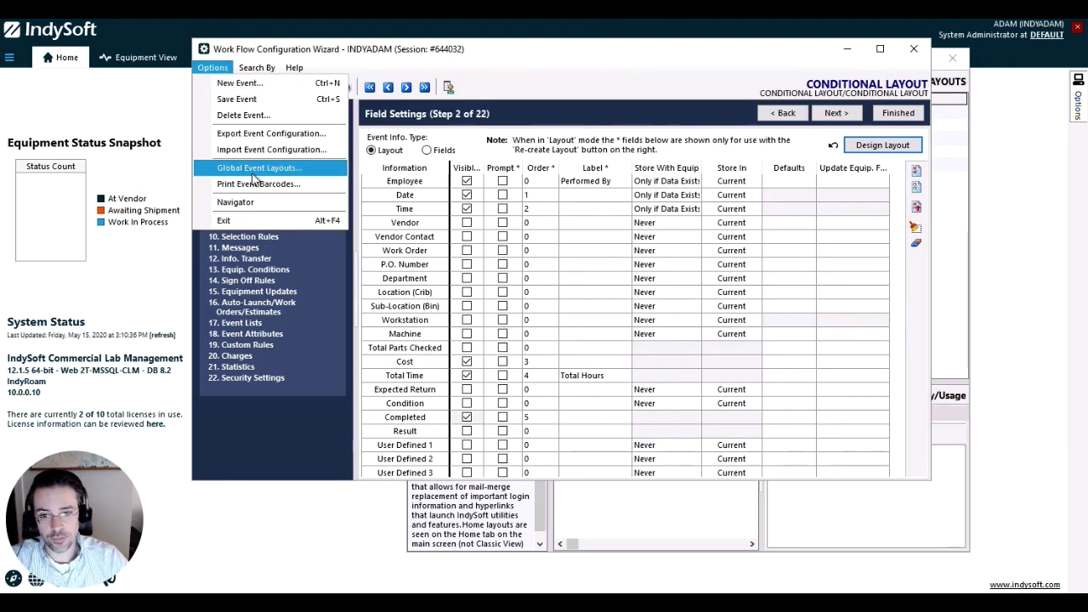
{"action": "left_click", "coordinate": [252, 169]}
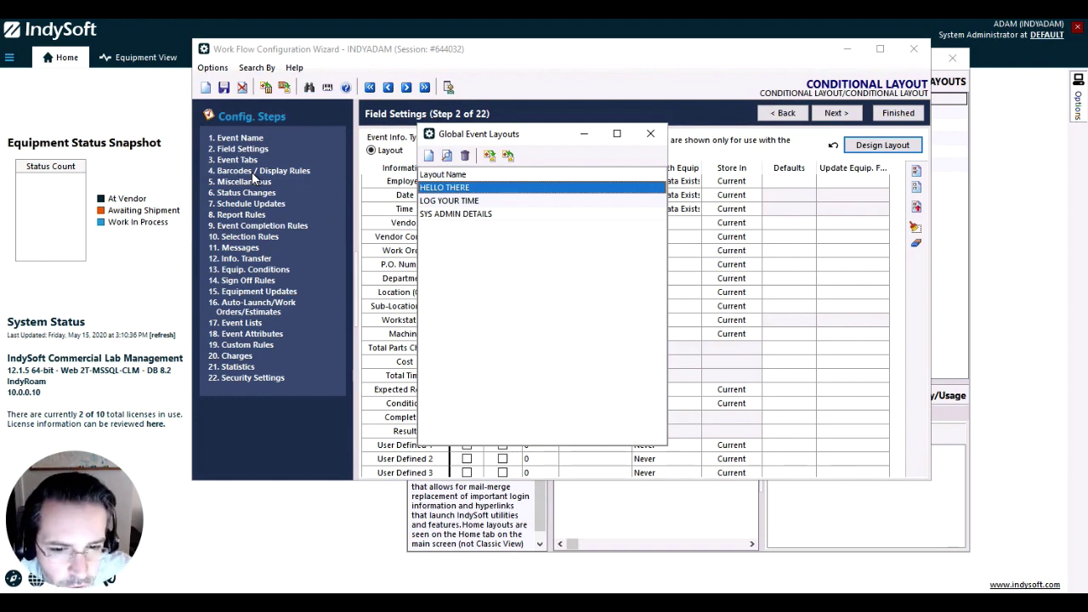
Review the SYS ADMIN DETAILS layout and check it in with the note 'dd'
{"action": "left_click", "coordinate": [453, 202]}
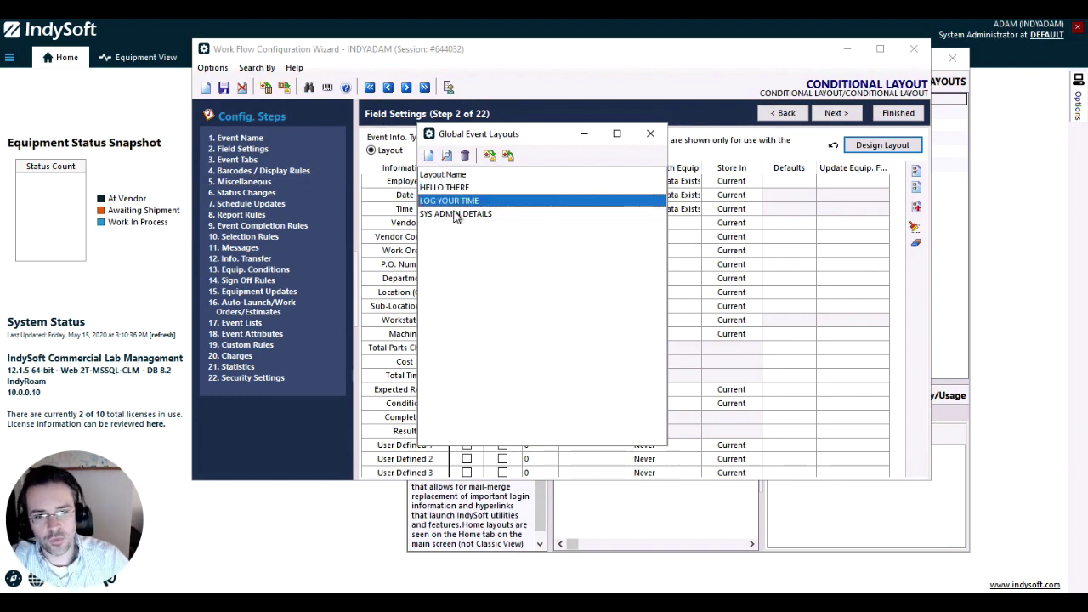
{"action": "left_click", "coordinate": [454, 213]}
{"action": "double_click", "coordinate": [454, 213]}
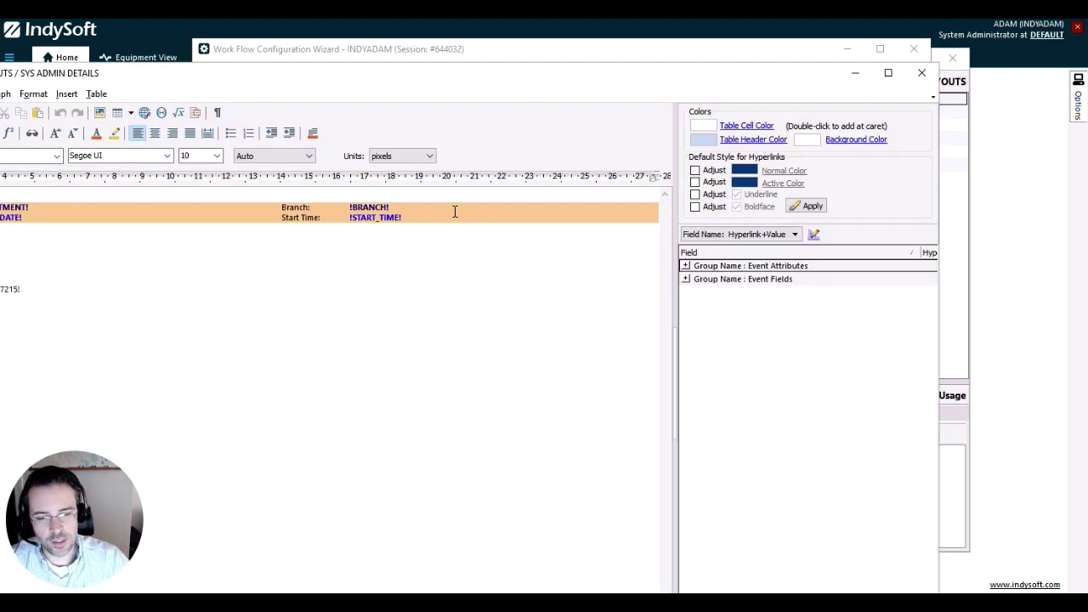
{"action": "left_click_drag", "start_coordinate": [440, 76], "coordinate": [574, 61]}
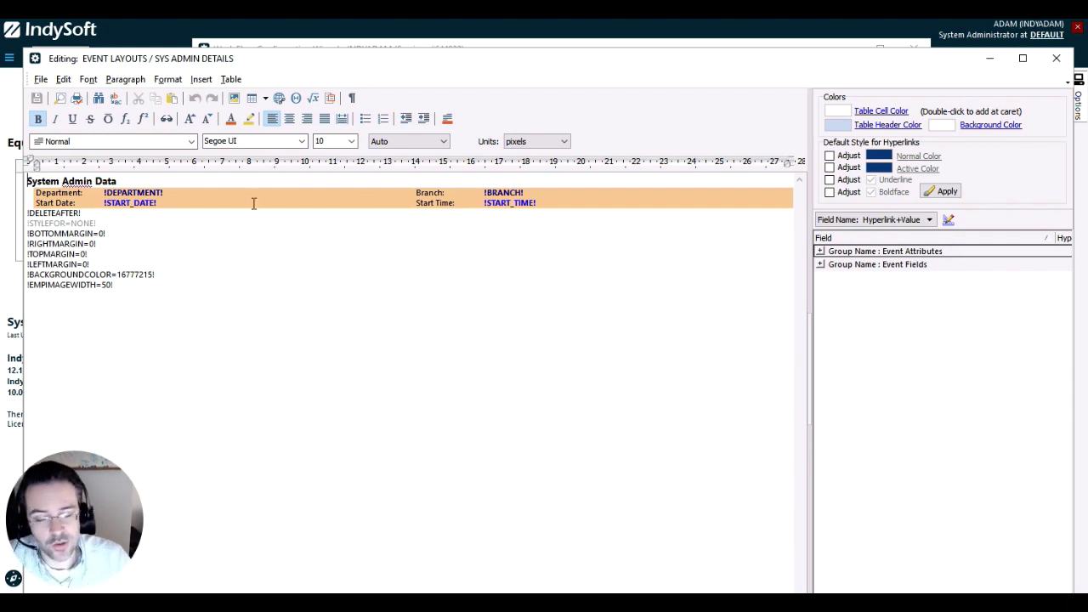
{"action": "mouse_move", "coordinate": [156, 196]}
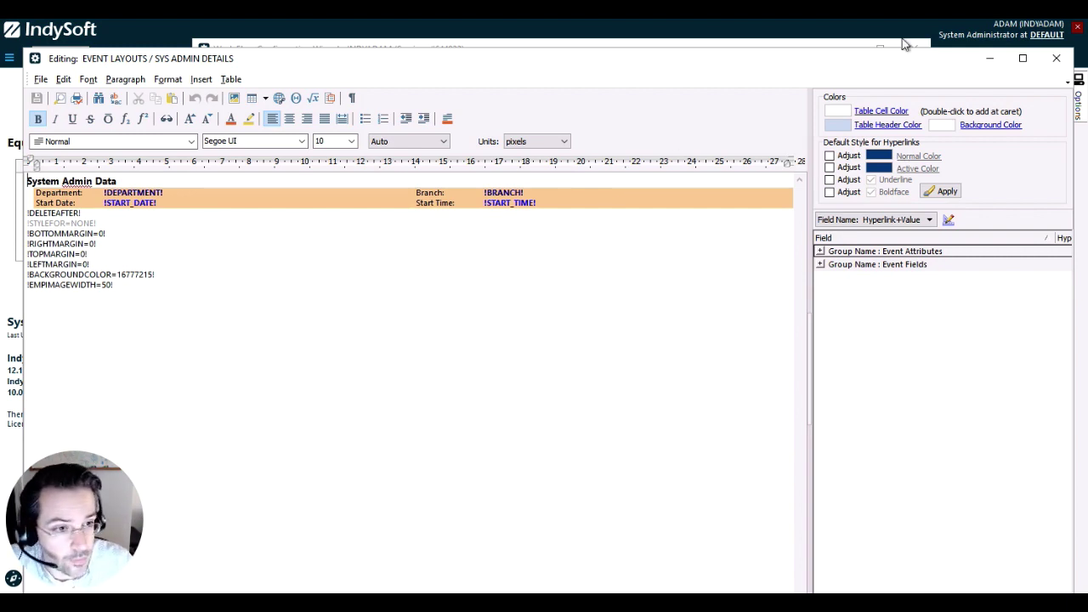
{"action": "left_click", "coordinate": [1056, 58]}
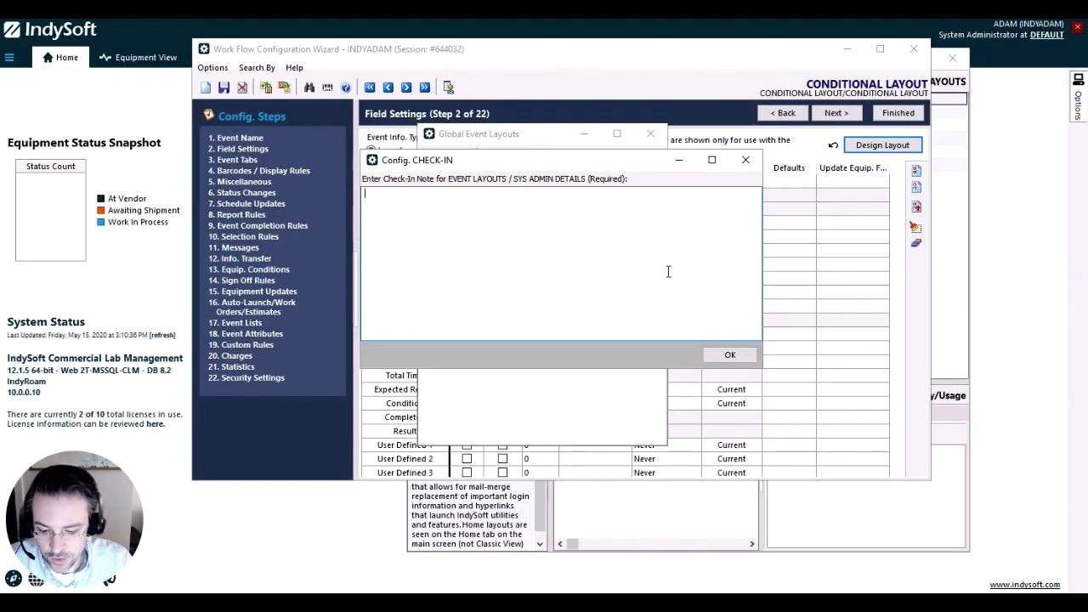
{"action": "type", "text": "dd"}
{"action": "left_click", "coordinate": [730, 354]}
Check in the LOG YOUR TIME layout with the note '123' and close the list
{"action": "double_click", "coordinate": [475, 202]}
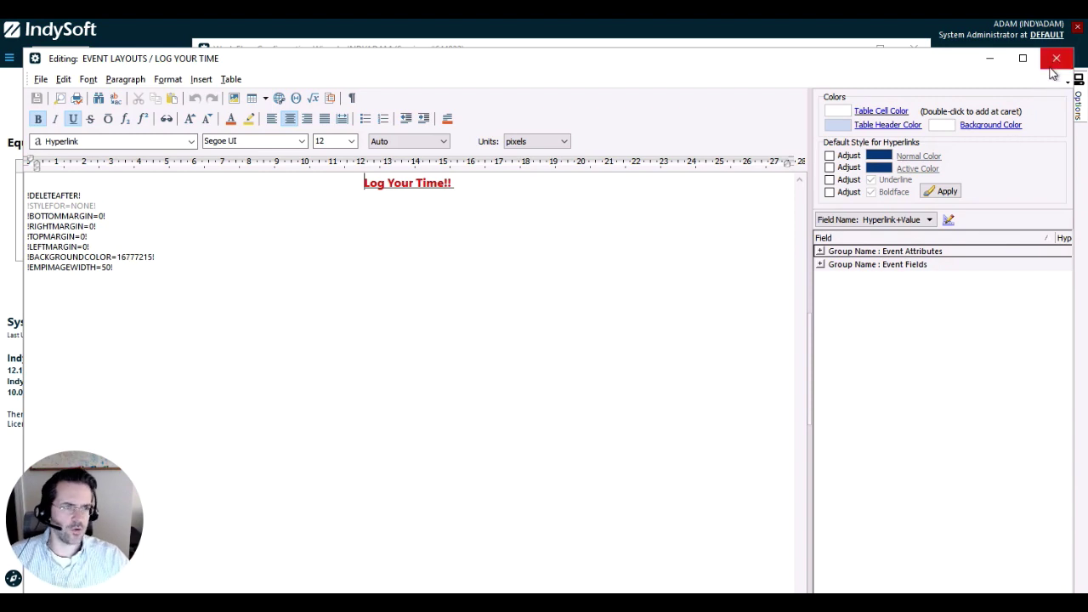
{"action": "left_click", "coordinate": [1054, 68]}
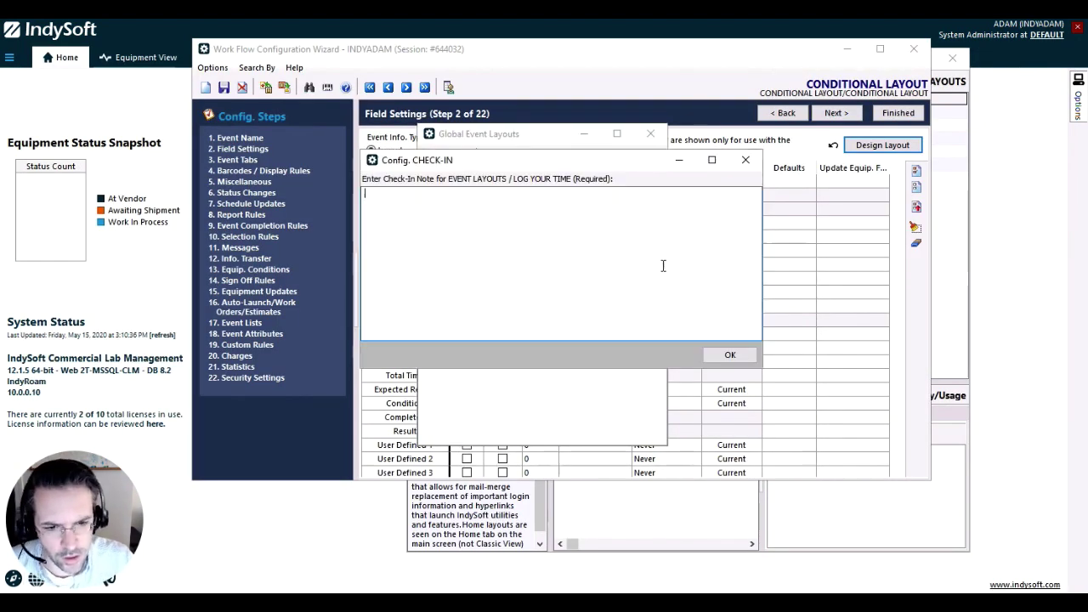
{"action": "type", "text": "123"}
{"action": "left_click", "coordinate": [729, 355]}
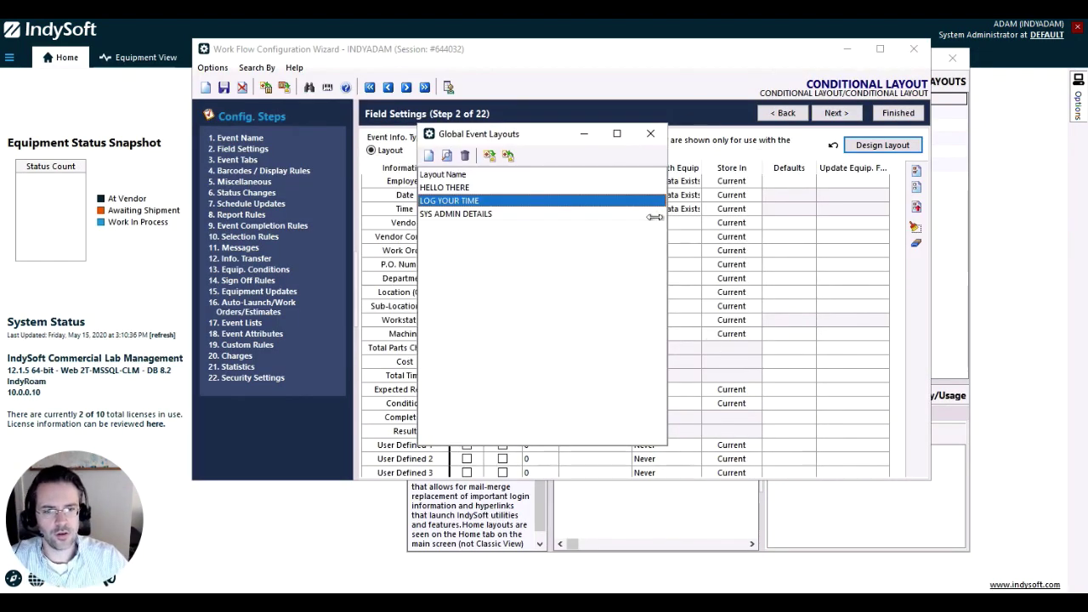
{"action": "left_click", "coordinate": [651, 134]}
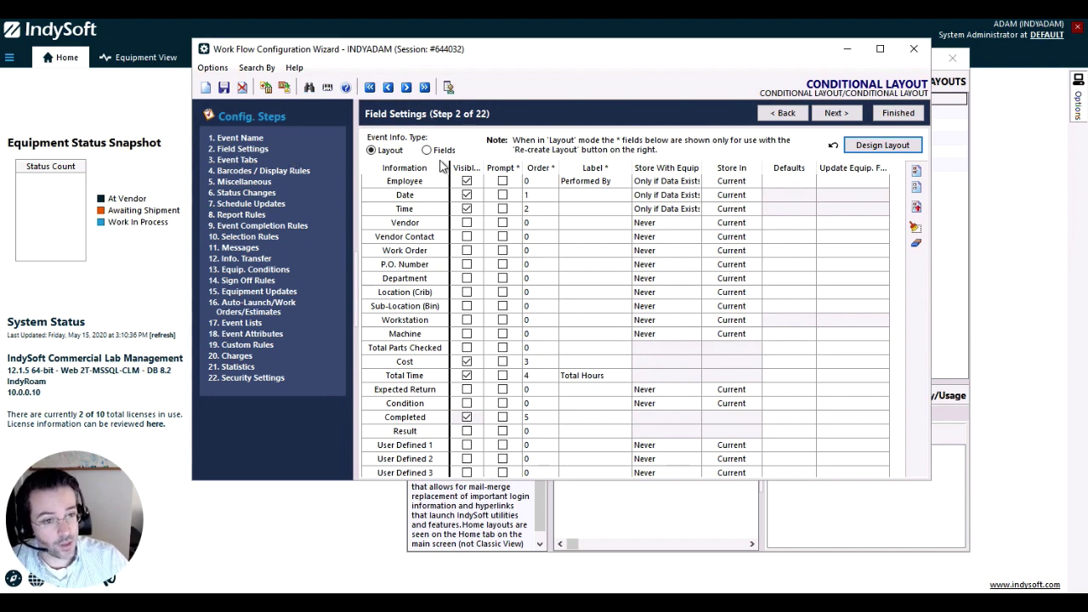
Open the Conditional Layout event's own layout using Design Layout in Field Settings
{"action": "left_click", "coordinate": [893, 145]}
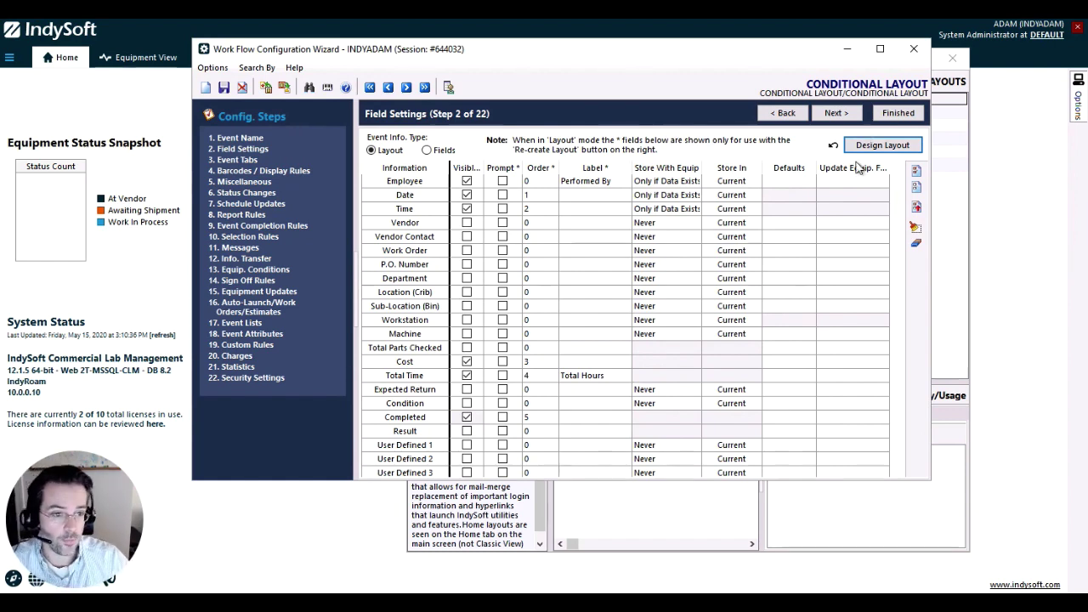
{"action": "left_click", "coordinate": [867, 150]}
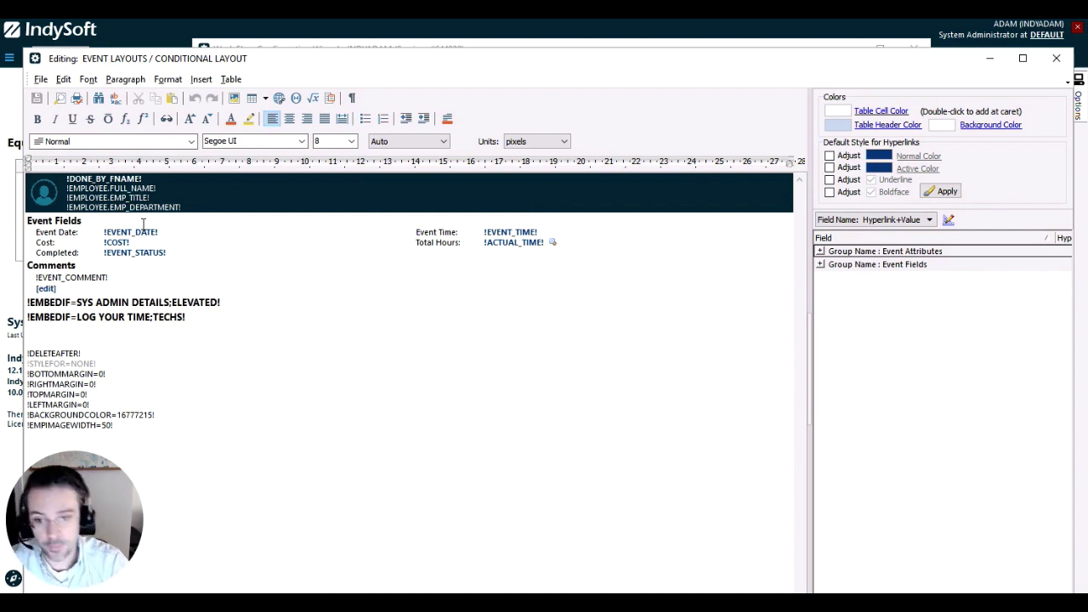
Examine the two !EMBEDIF lines for the ELEVATED and TECHS groups, then close the CONDITIONAL LAYOUT editor
{"action": "left_click_drag", "start_coordinate": [202, 327], "coordinate": [27, 297]}
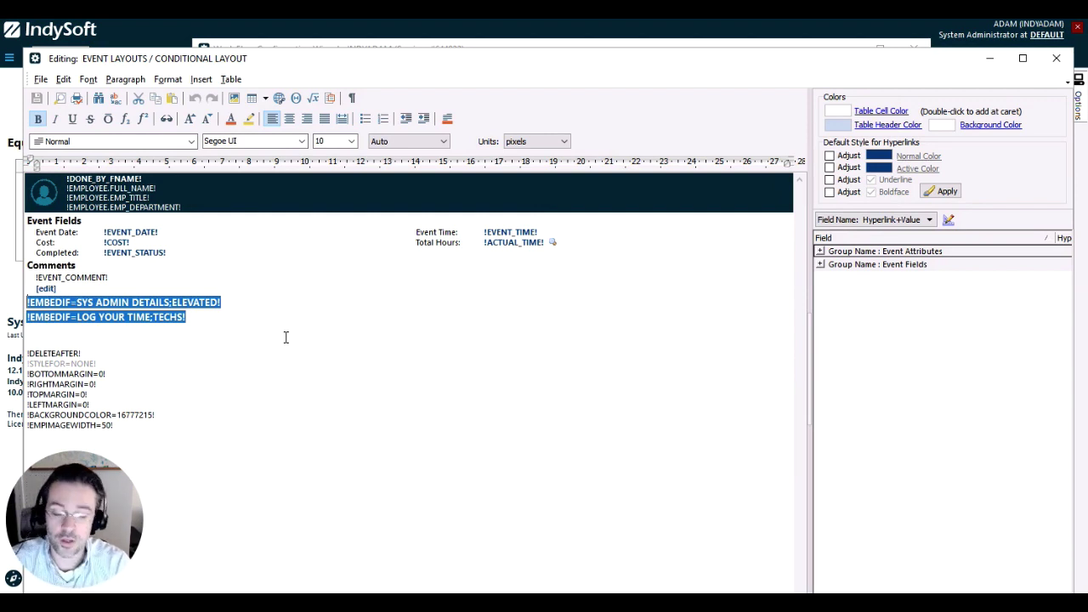
{"action": "left_click", "coordinate": [193, 322]}
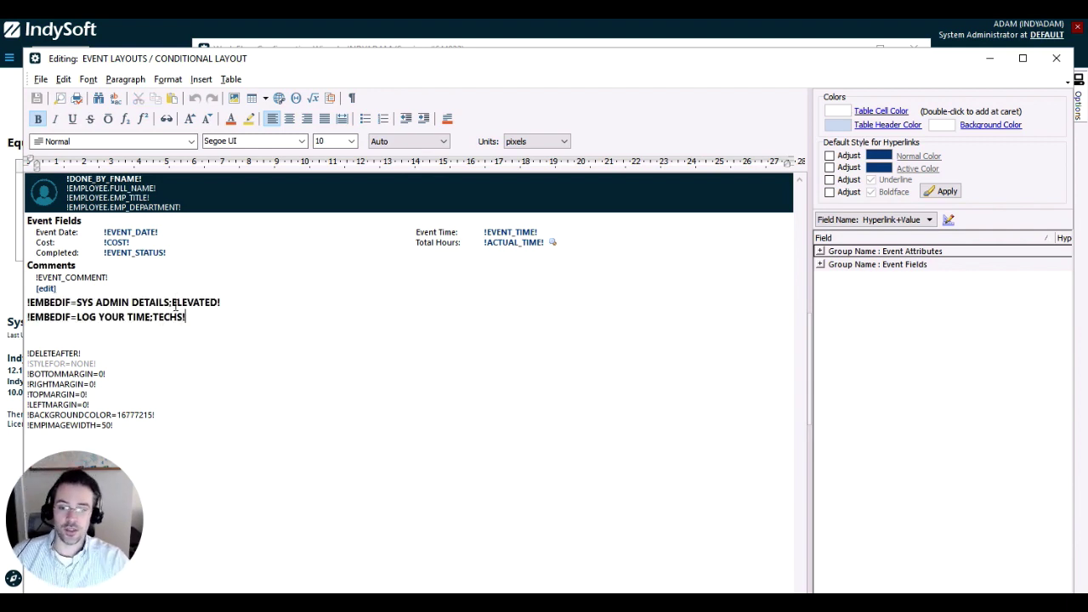
{"action": "left_click", "coordinate": [172, 299]}
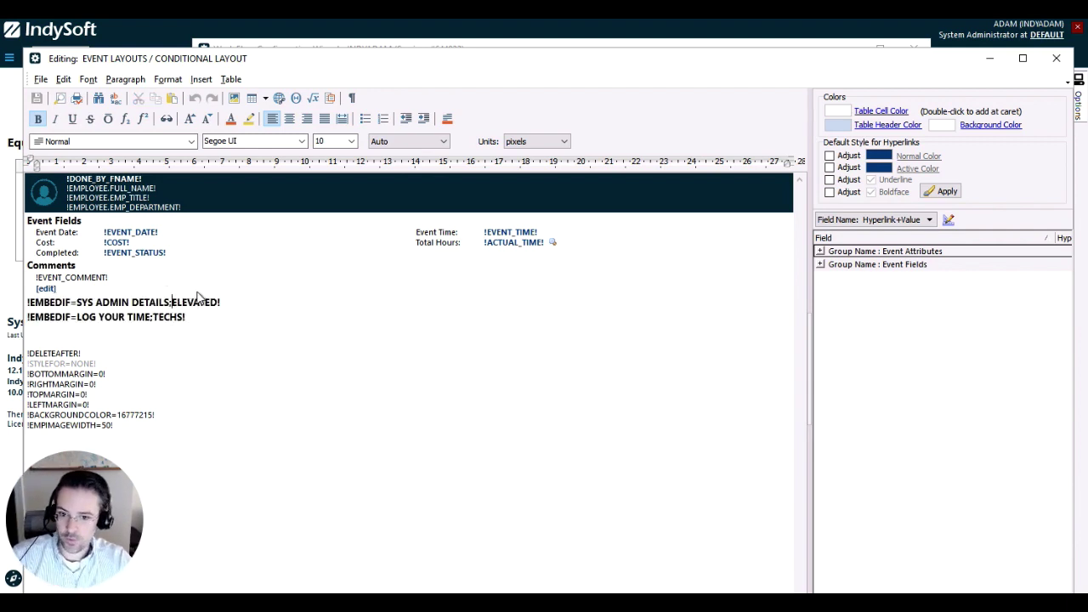
{"action": "left_click", "coordinate": [127, 317]}
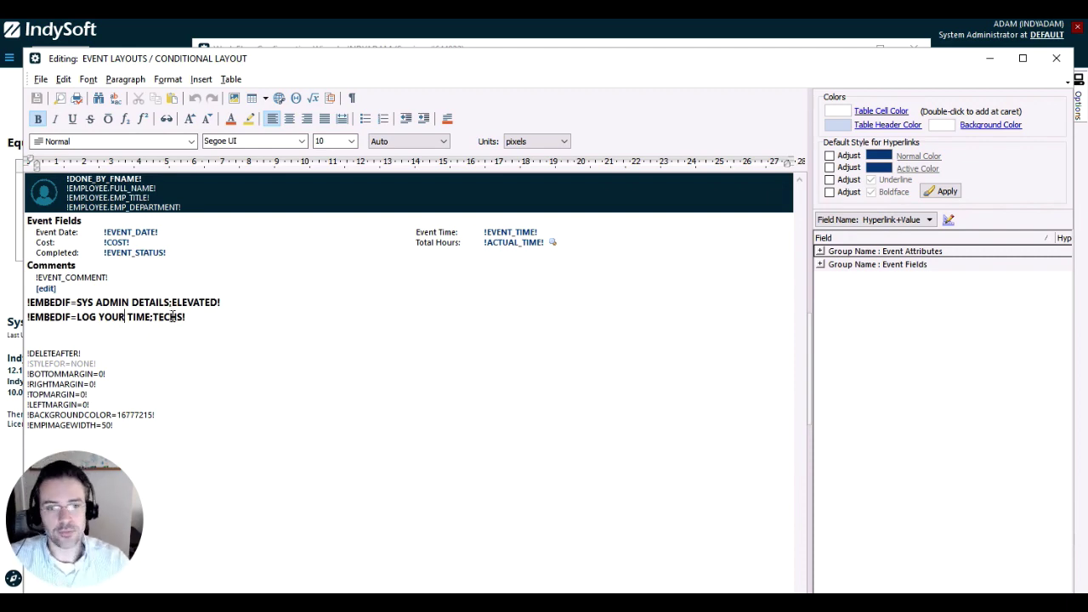
{"action": "left_click", "coordinate": [1057, 58]}
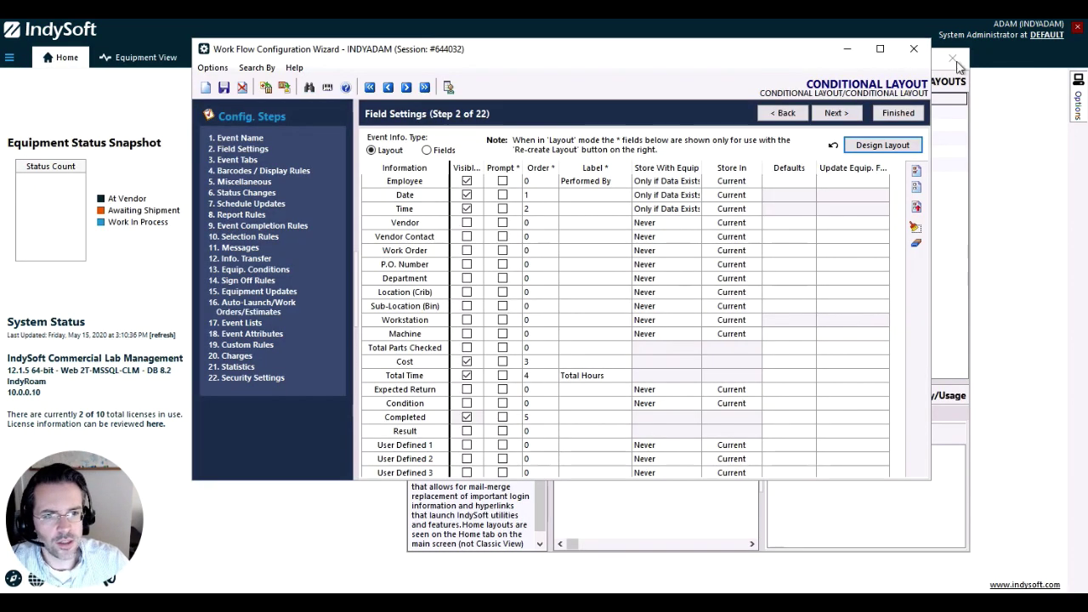
Close the wizard and LayoutBuilder, run Events > Miscellaneous > Conditional Layout as administrator, then cancel it
{"action": "left_click", "coordinate": [914, 49]}
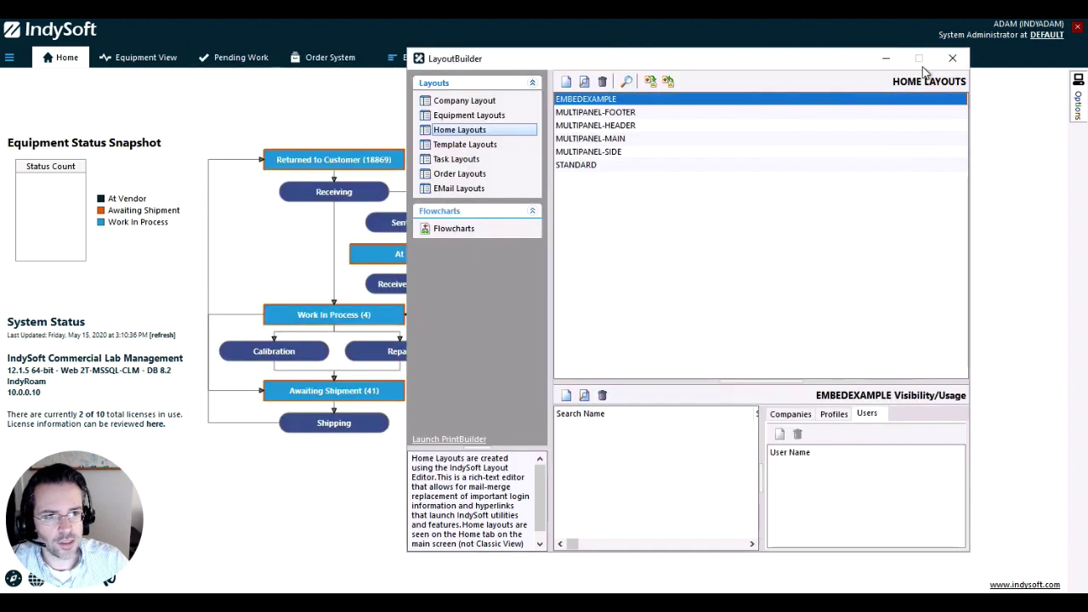
{"action": "left_click", "coordinate": [953, 57]}
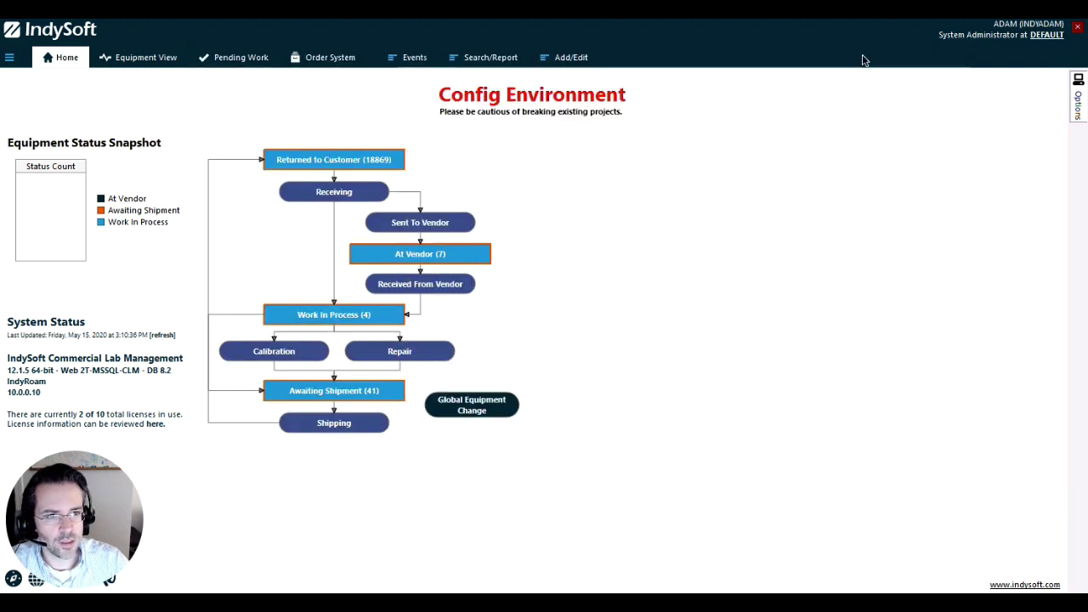
{"action": "left_click", "coordinate": [425, 61]}
{"action": "mouse_move", "coordinate": [436, 246]}
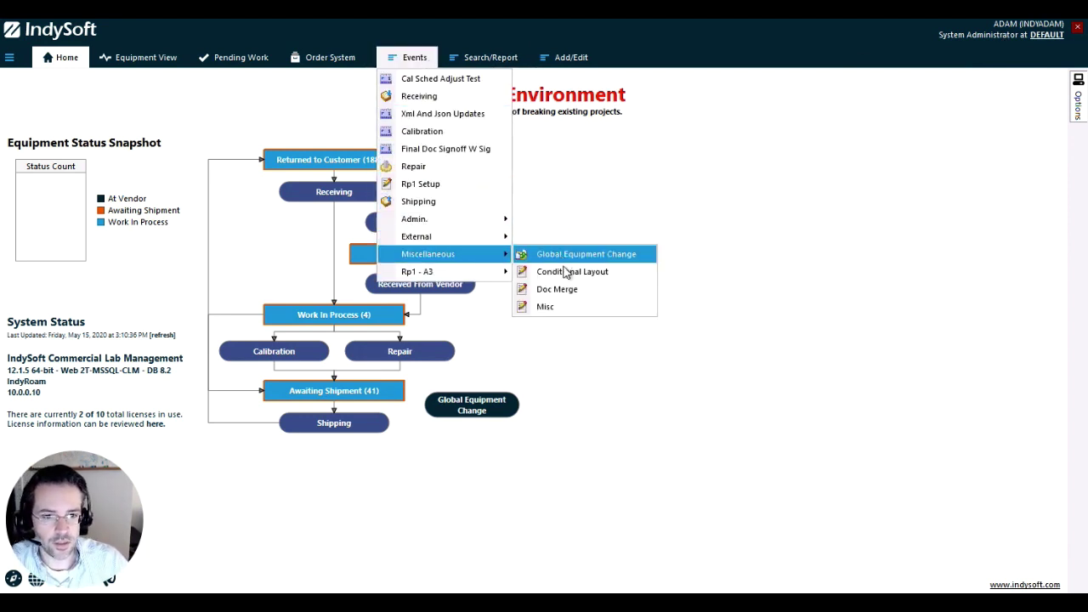
{"action": "left_click", "coordinate": [566, 272]}
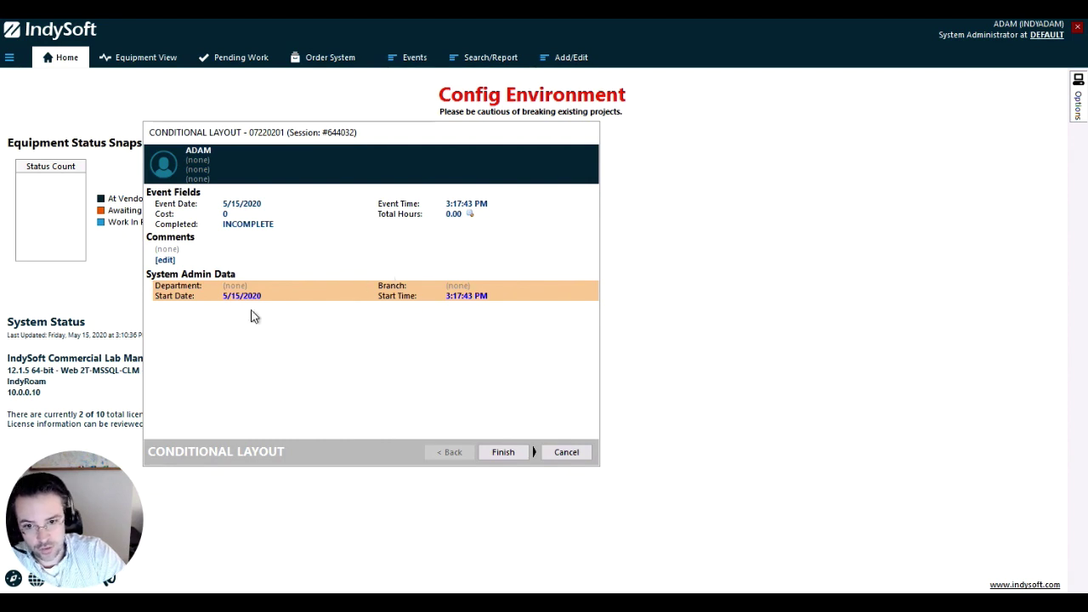
{"action": "left_click", "coordinate": [564, 448]}
Confirm cancelling the event and log out of the administrator account
{"action": "left_click", "coordinate": [511, 341]}
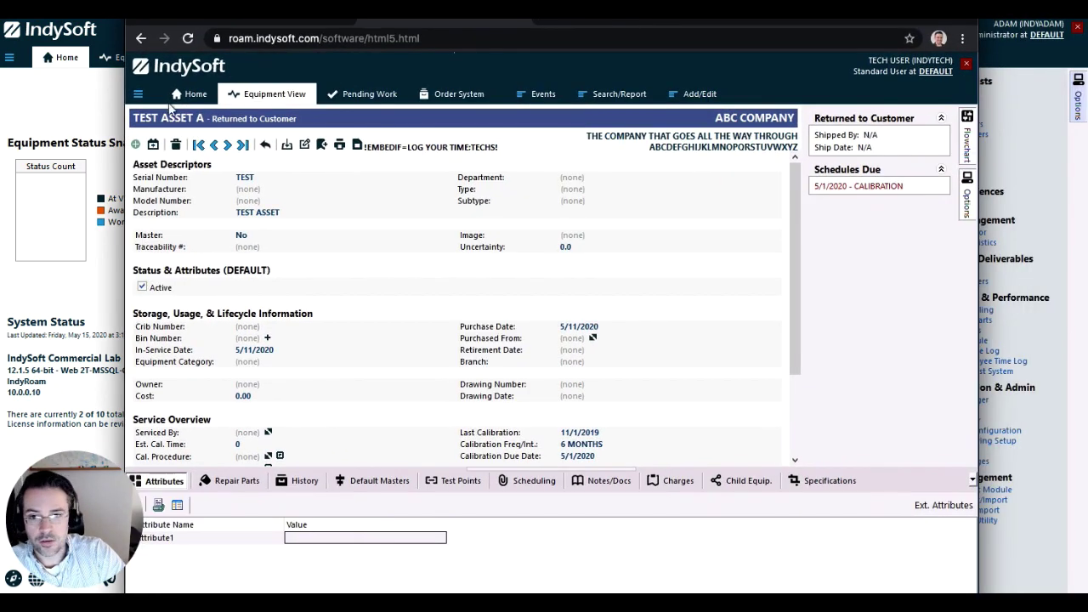
{"action": "left_click", "coordinate": [137, 93]}
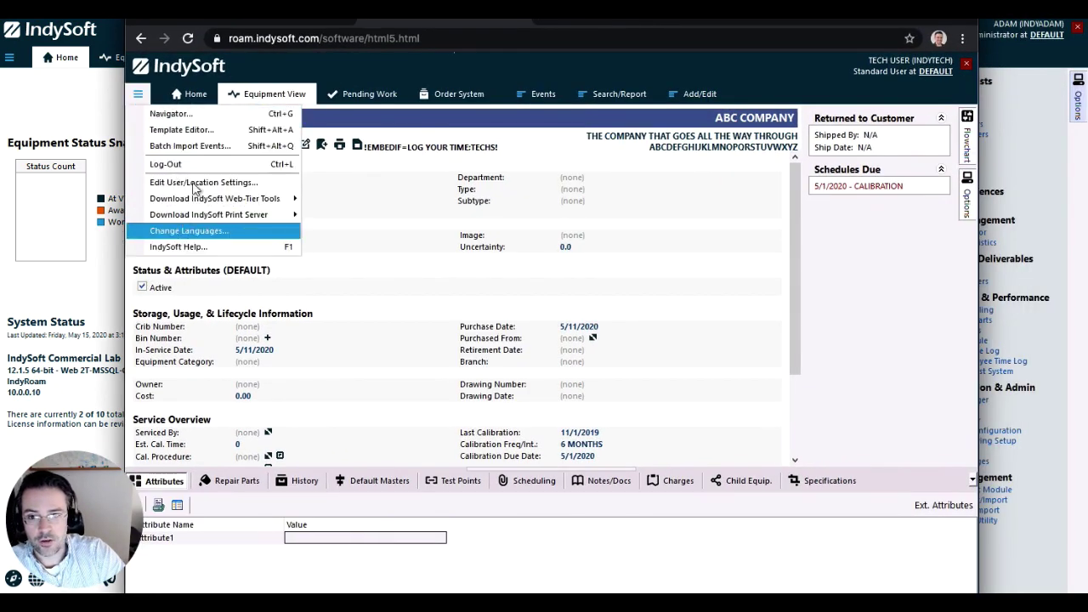
{"action": "left_click", "coordinate": [158, 164]}
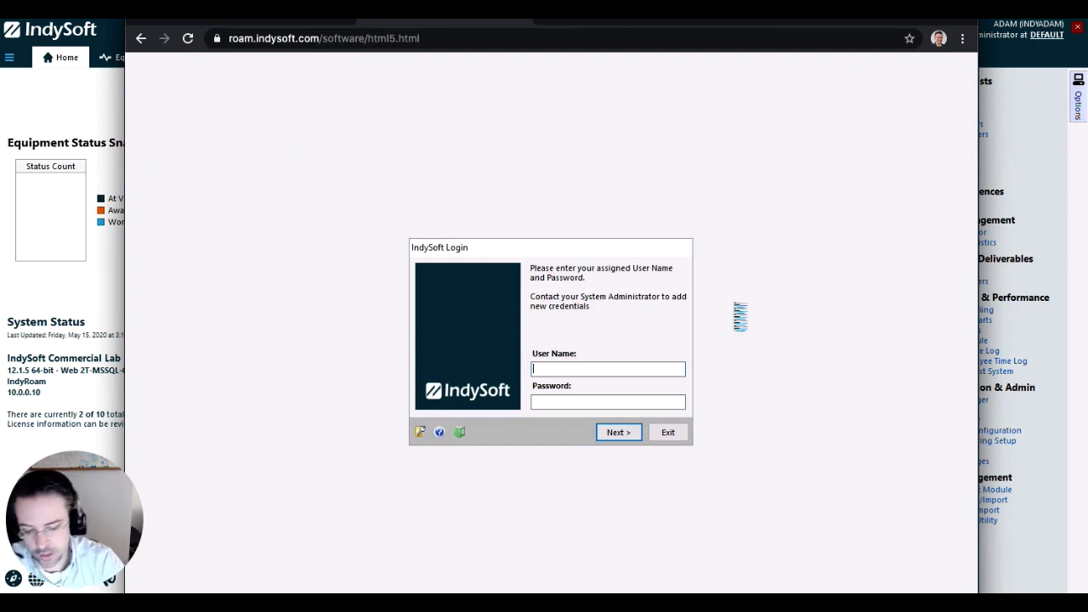
Log in as the tech user and launch Events > Miscellaneous > Conditional Layout
{"action": "key", "text": "Tab"}
{"action": "key", "text": "Return"}
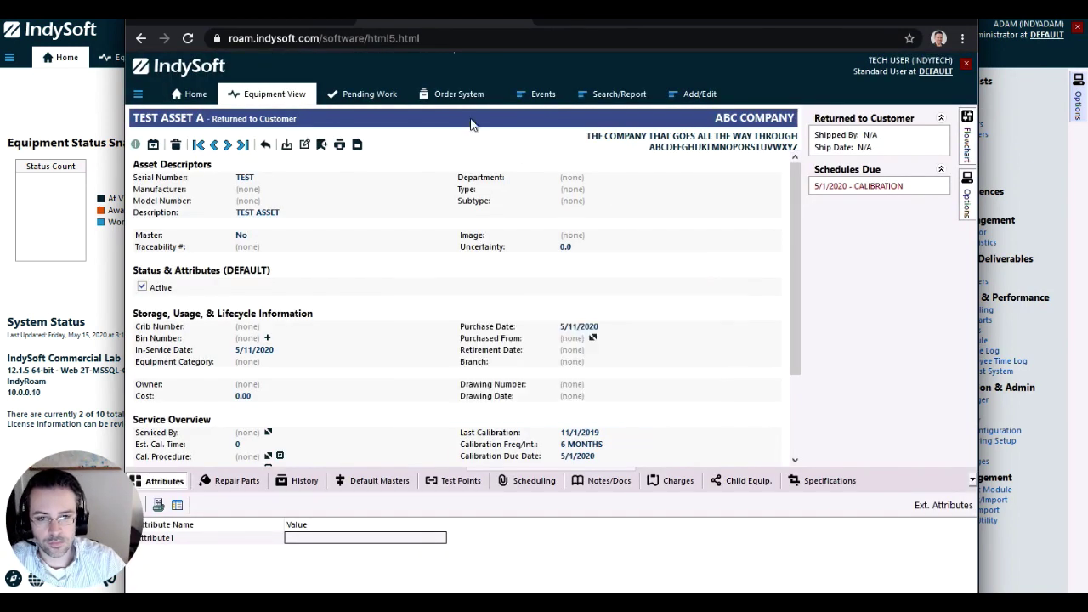
{"action": "left_click", "coordinate": [543, 95]}
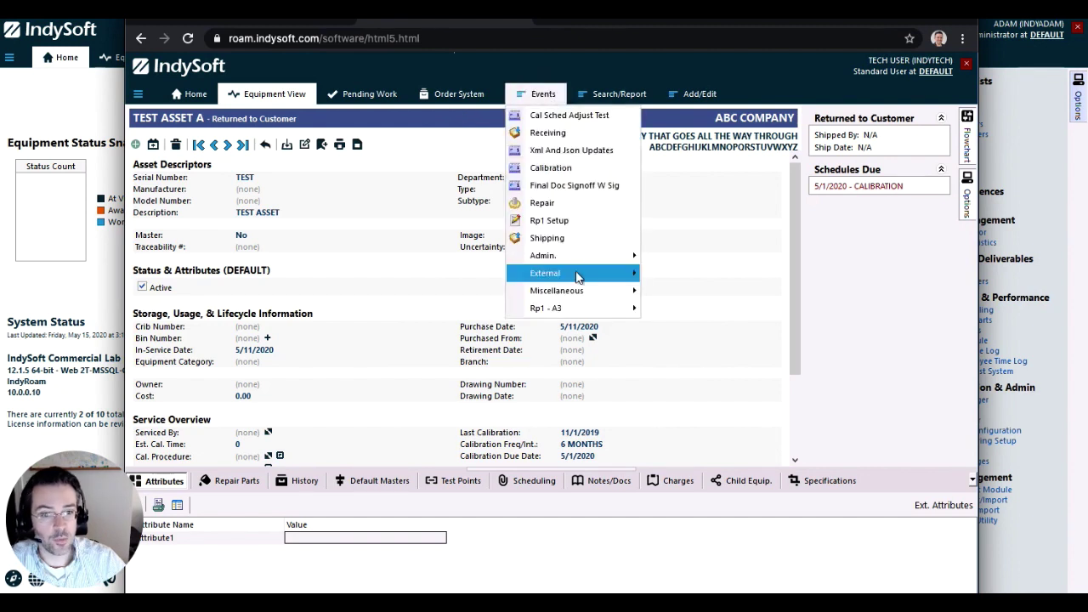
{"action": "mouse_move", "coordinate": [584, 292]}
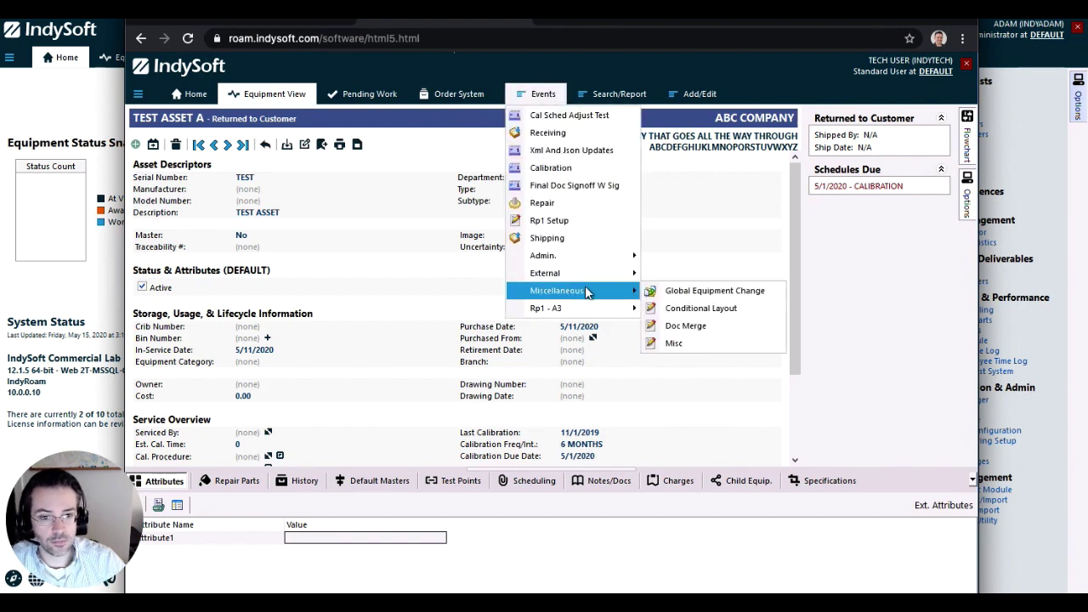
{"action": "left_click", "coordinate": [666, 305]}
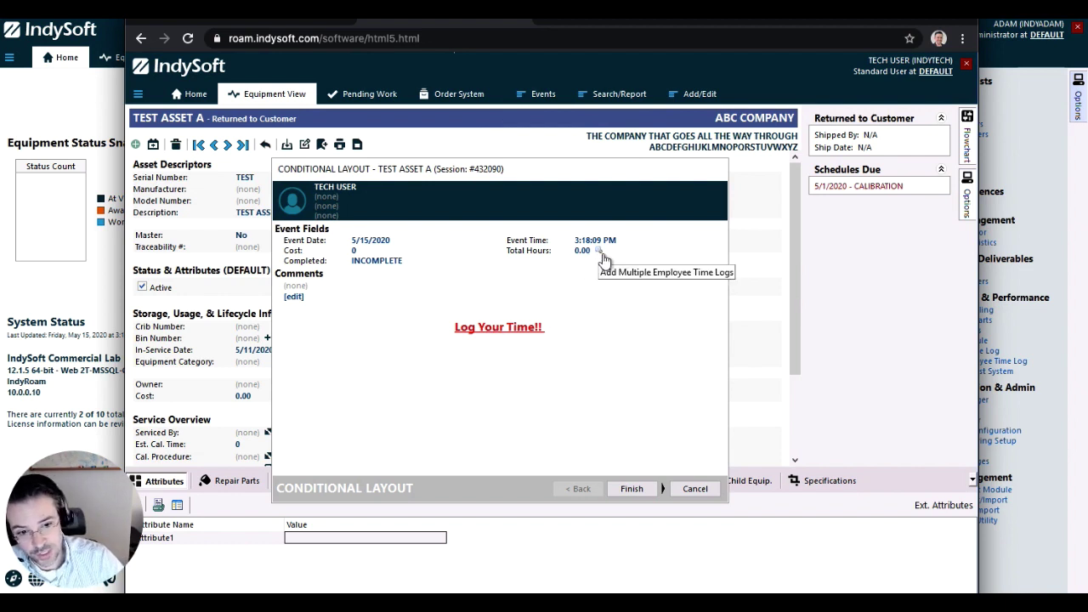
Add a 7-hour entry to the Employee Time Log from the event layout and return to the event
{"action": "left_click", "coordinate": [508, 331]}
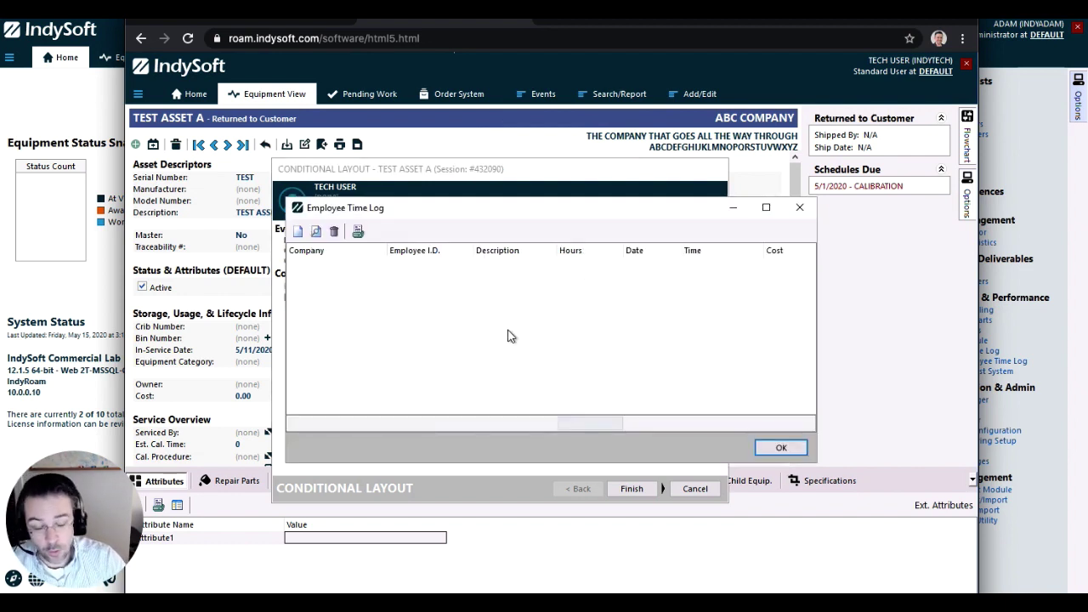
{"action": "left_click", "coordinate": [299, 234]}
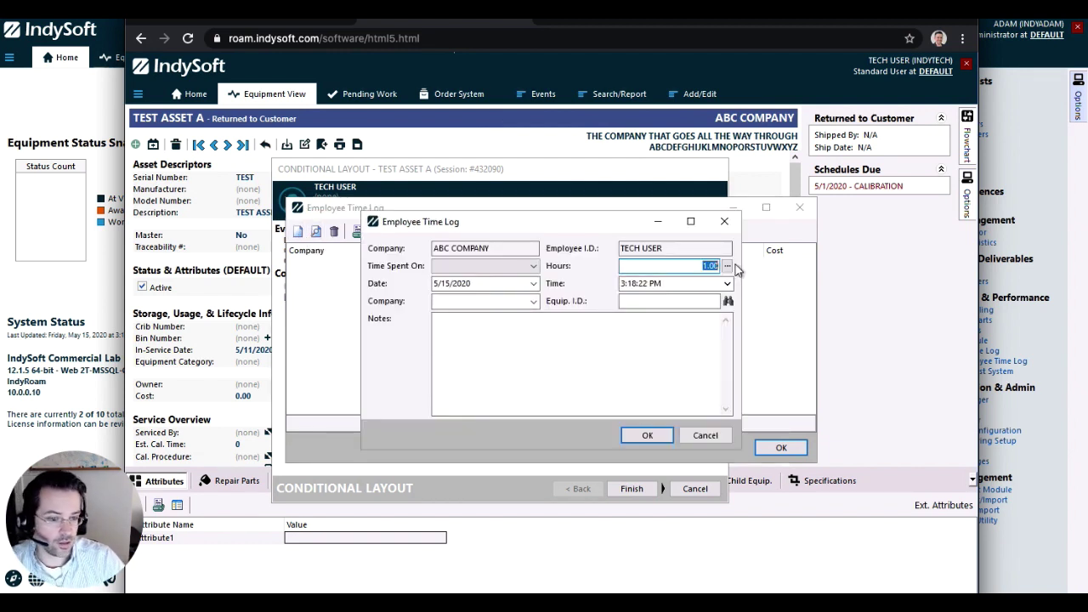
{"action": "type", "text": "7"}
{"action": "left_click", "coordinate": [640, 434]}
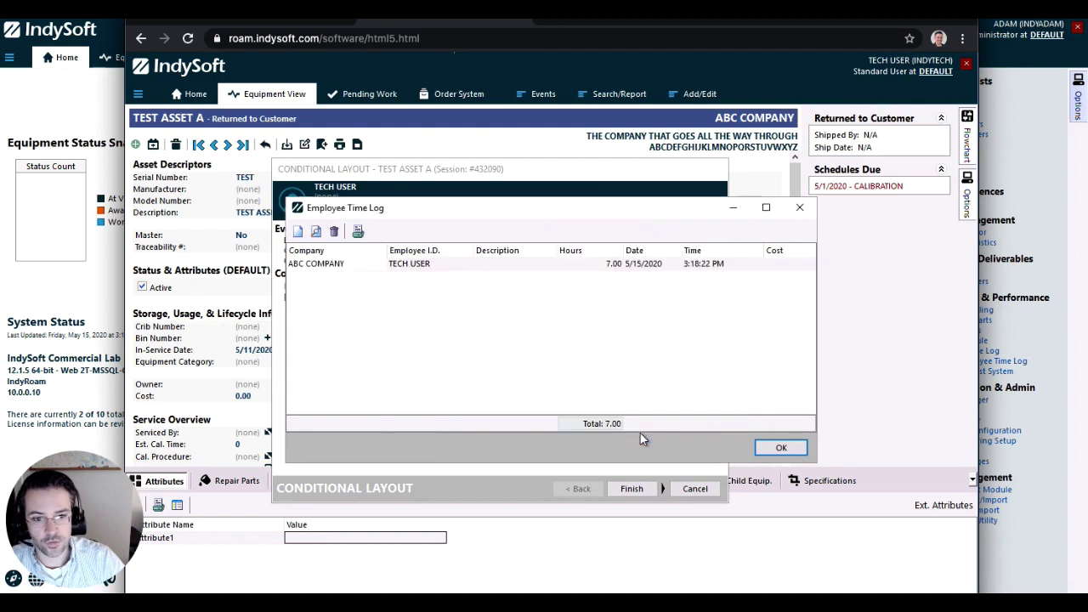
{"action": "left_click", "coordinate": [781, 448]}
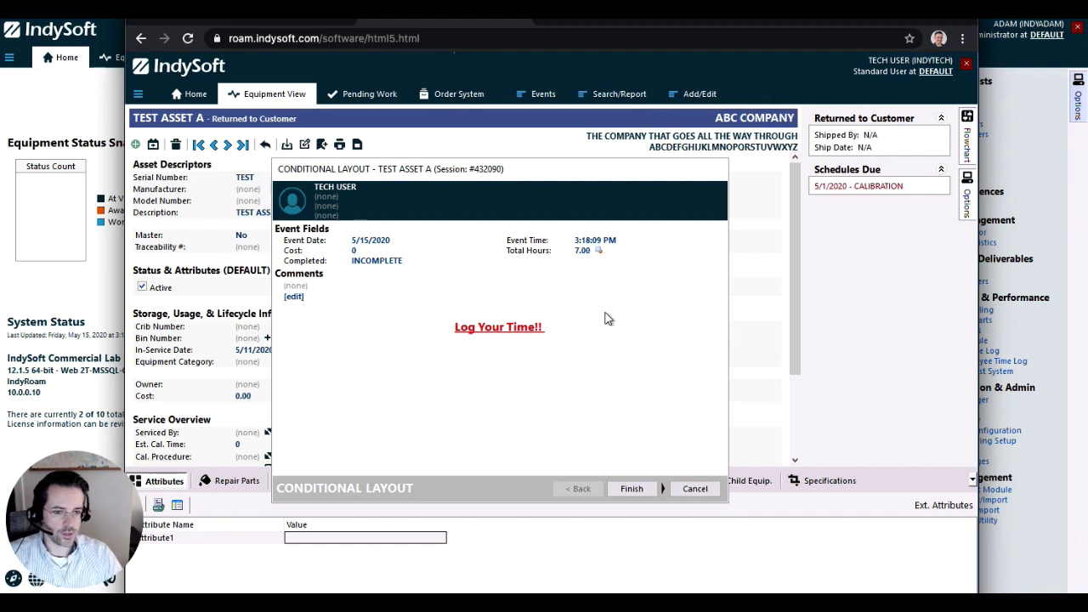
Abandon the tech user's event, close its browser window, and open the LAYOUT SCRIPTING custom rule
{"action": "left_click", "coordinate": [695, 489]}
{"action": "left_click", "coordinate": [522, 371]}
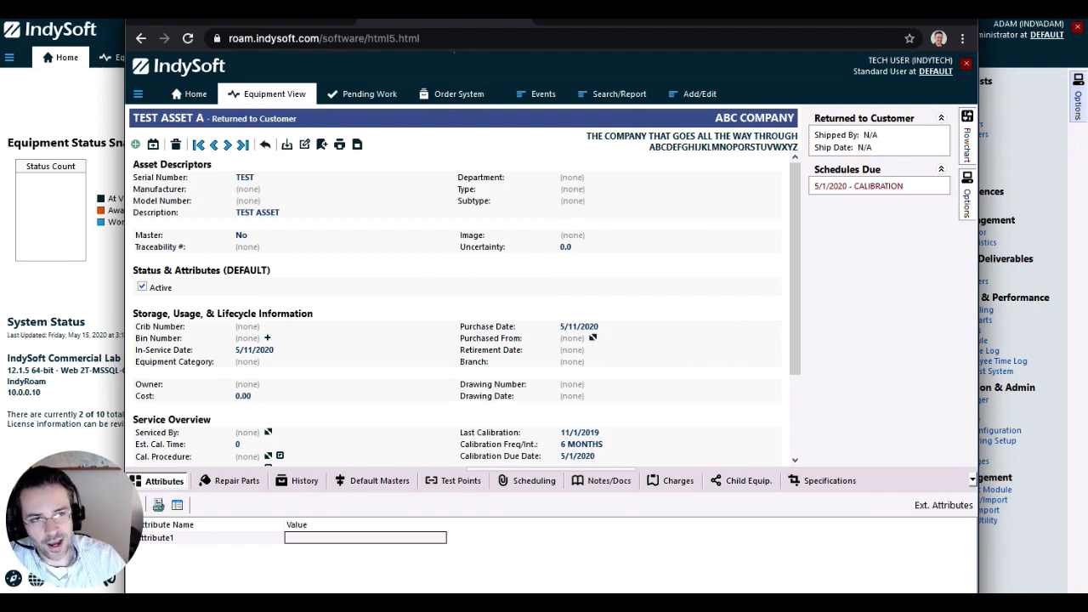
{"action": "key", "text": "ctrl+w"}
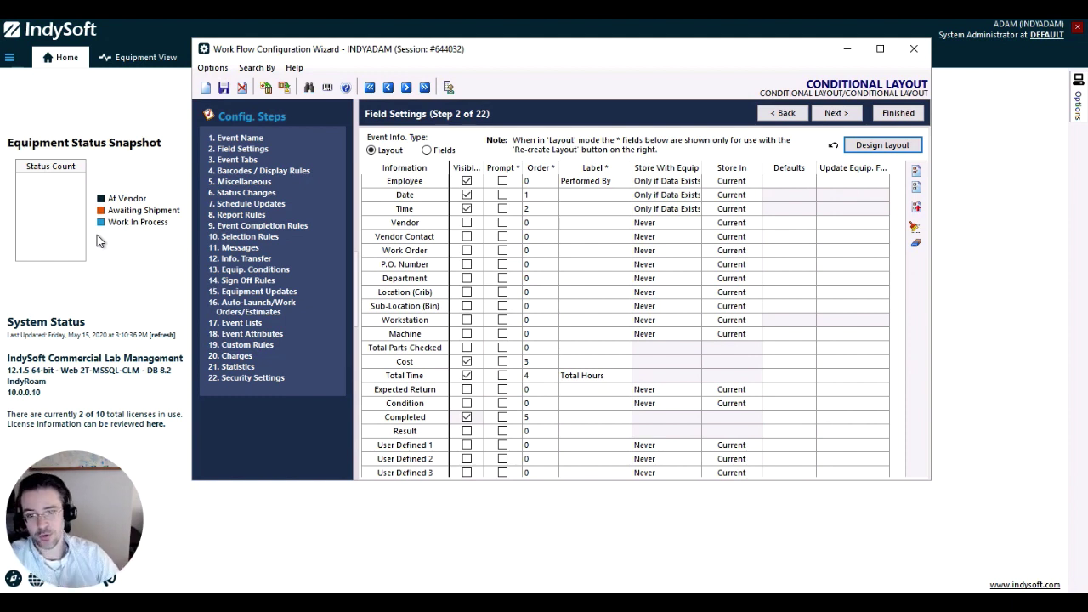
{"action": "left_click", "coordinate": [255, 345]}
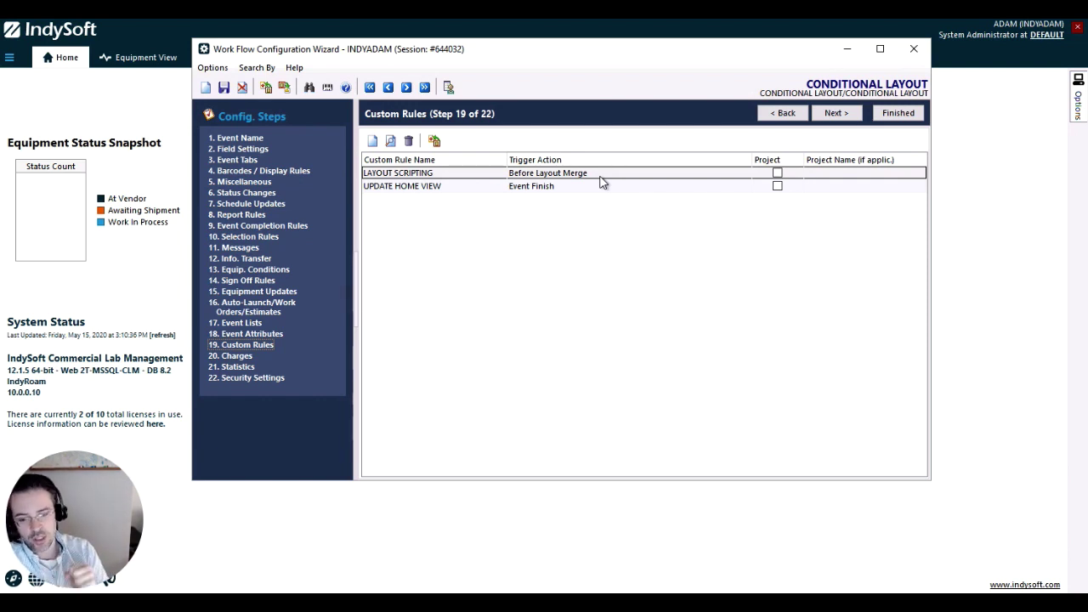
{"action": "double_click", "coordinate": [601, 174]}
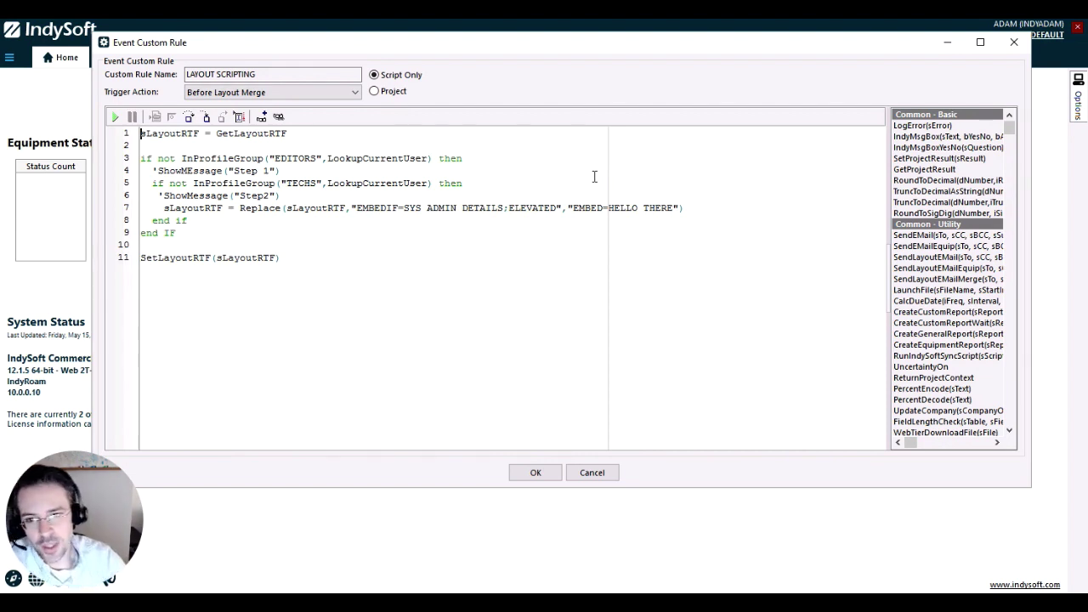
Inspect the script's InProfileGroup checks for the EDITORS and TECHS profile groups
{"action": "left_click", "coordinate": [230, 160]}
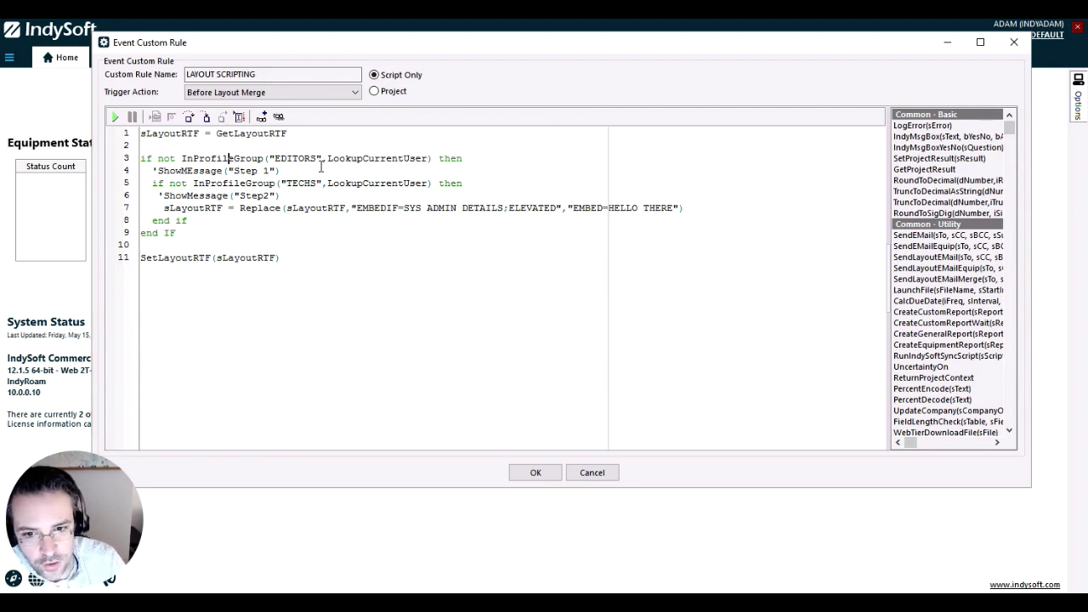
{"action": "left_click", "coordinate": [321, 162]}
{"action": "key", "text": "Left"}
{"action": "key", "text": "Left"}
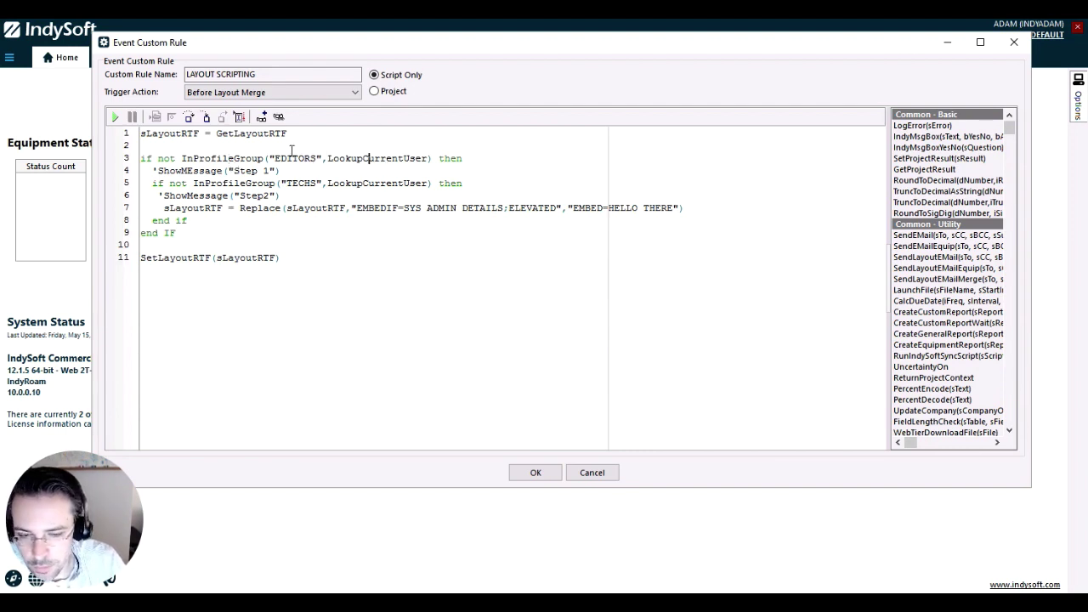
{"action": "left_click", "coordinate": [362, 186]}
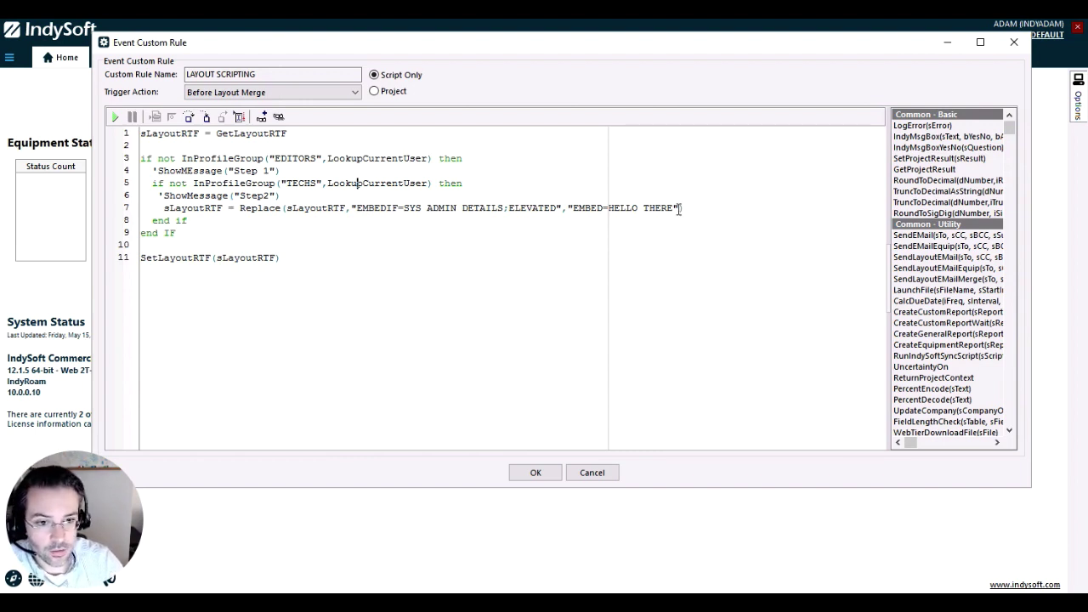
Review the Replace line embedding SYS ADMIN DETAILS and HELLO THERE, the SetLayoutRTF line, then close the rule with OK
{"action": "left_click", "coordinate": [674, 209]}
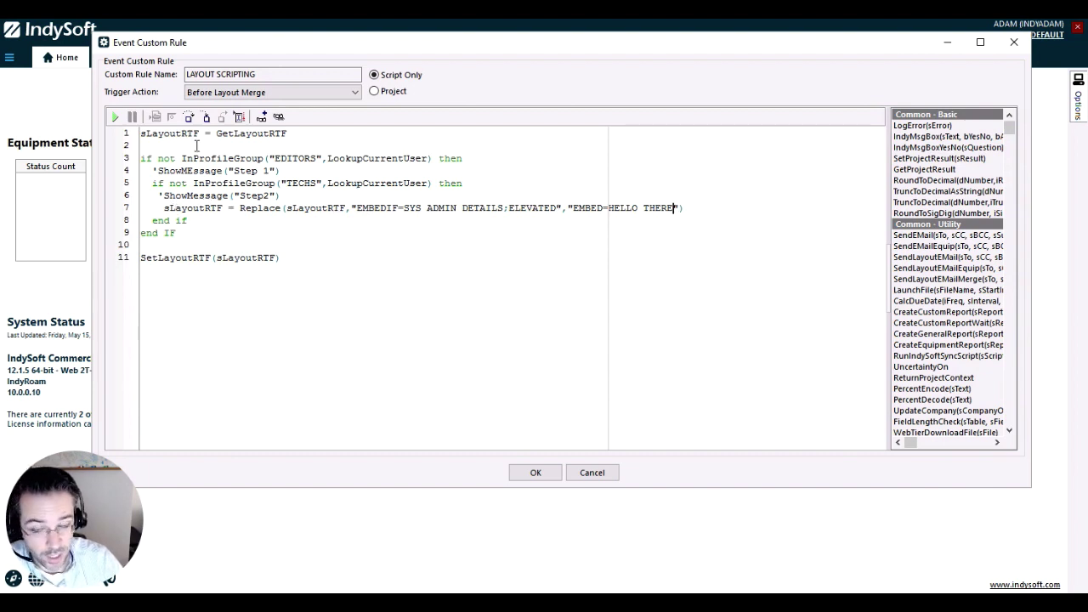
{"action": "left_click", "coordinate": [272, 208]}
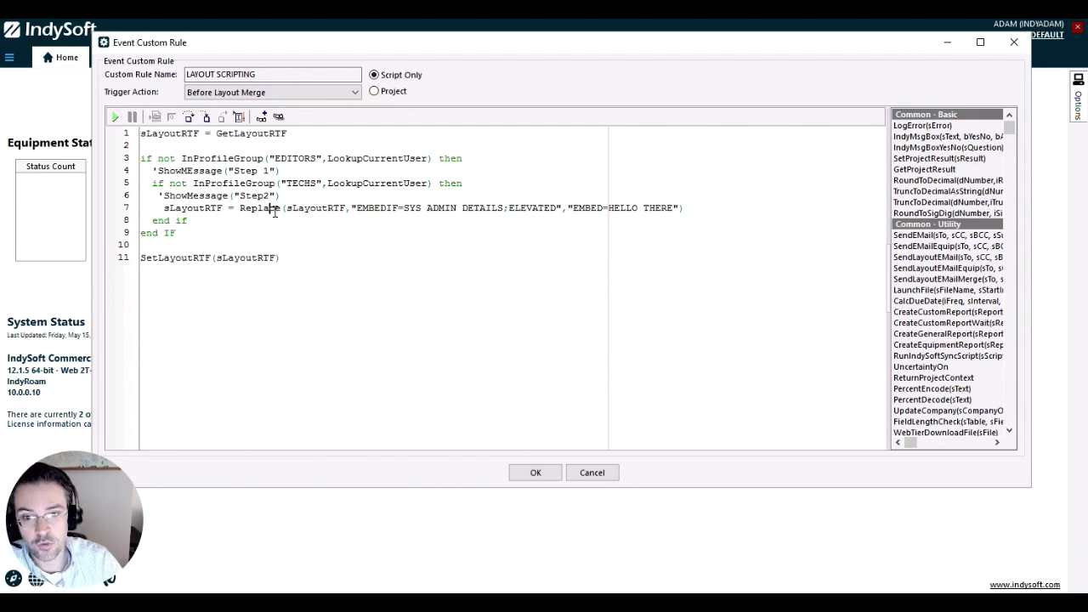
{"action": "left_click", "coordinate": [429, 209]}
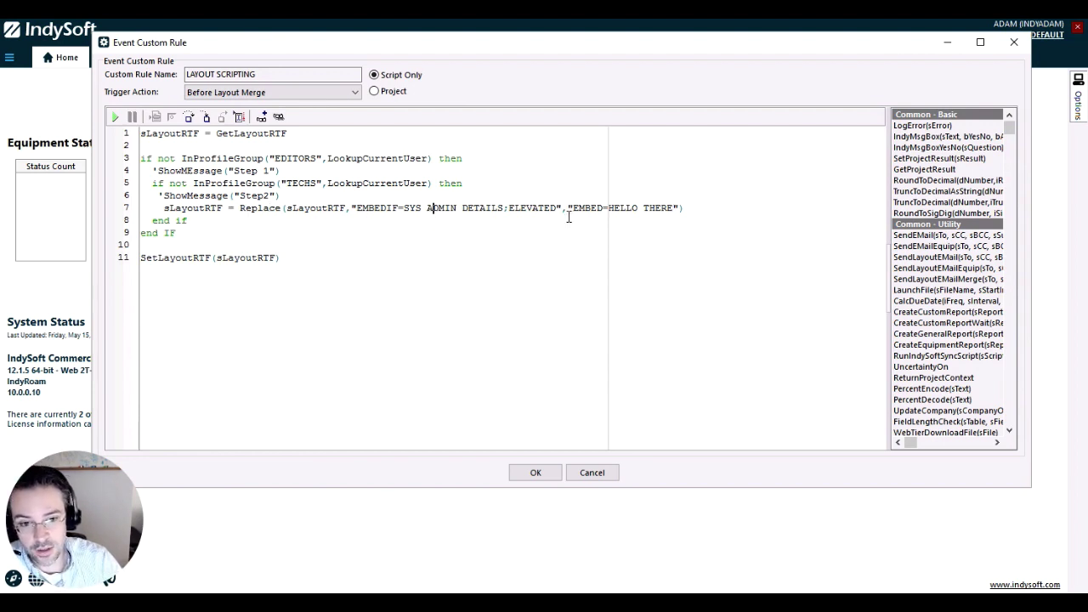
{"action": "left_click", "coordinate": [609, 208]}
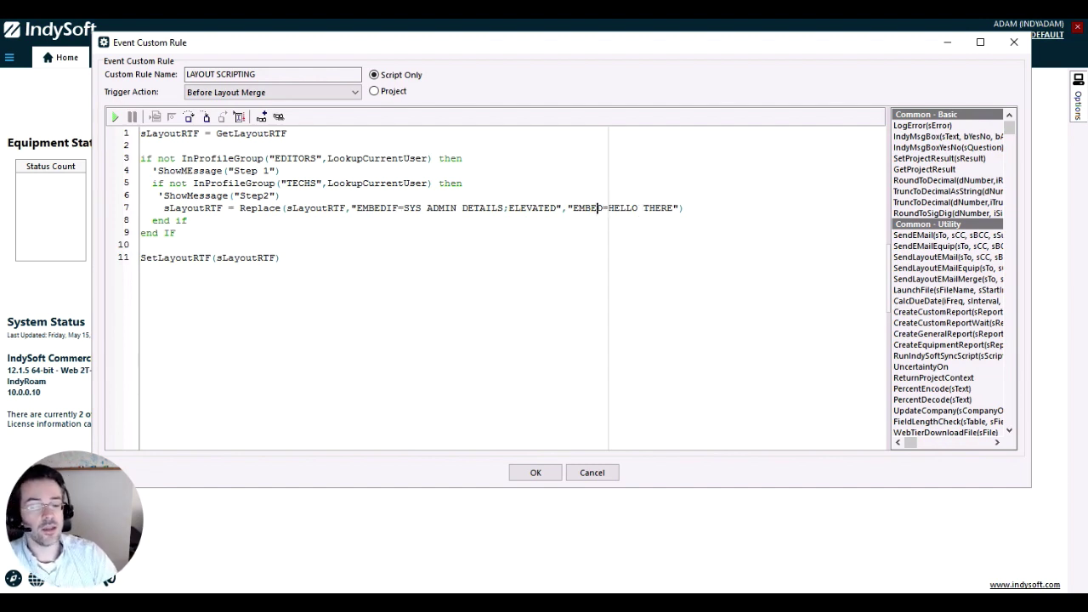
{"action": "left_click", "coordinate": [159, 258]}
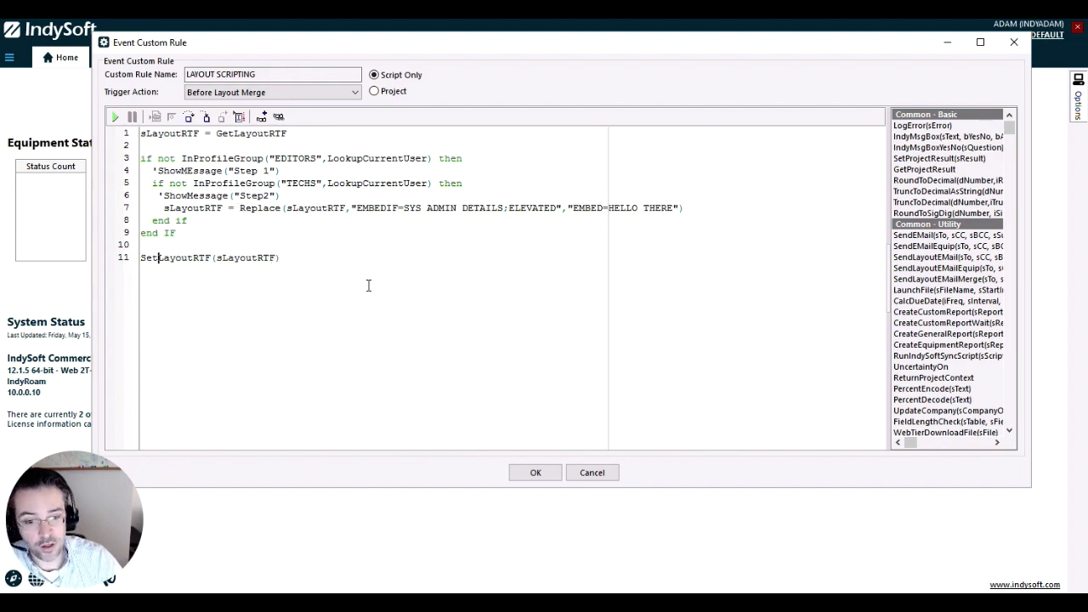
{"action": "left_click", "coordinate": [542, 474]}
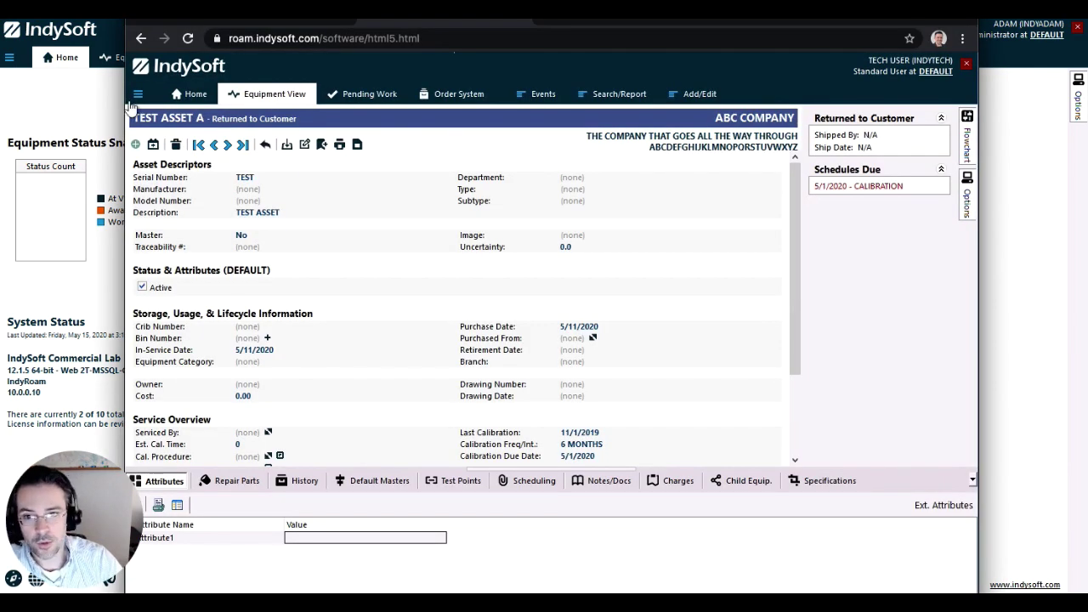
Log out of the tech session and sign in with the auditor account's username and password
{"action": "left_click", "coordinate": [137, 97]}
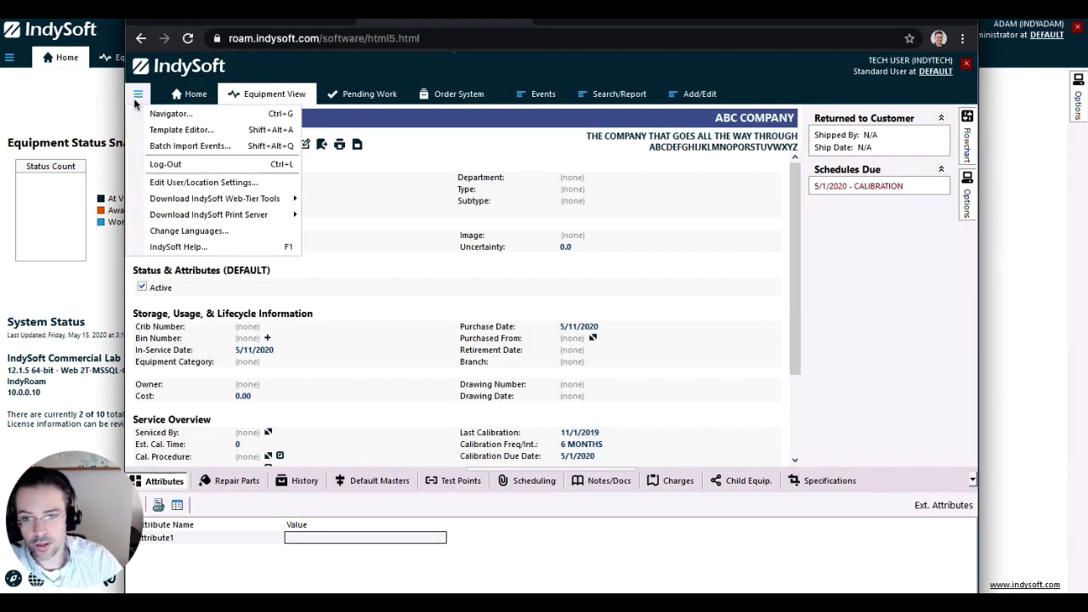
{"action": "left_click", "coordinate": [183, 164]}
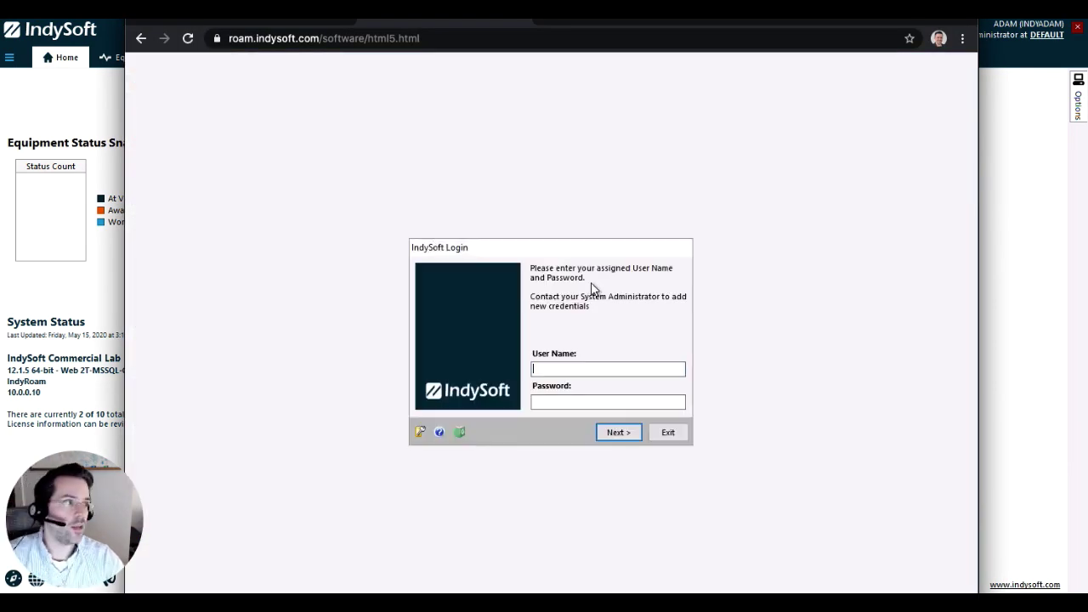
{"action": "type", "text": "INDYAU"}
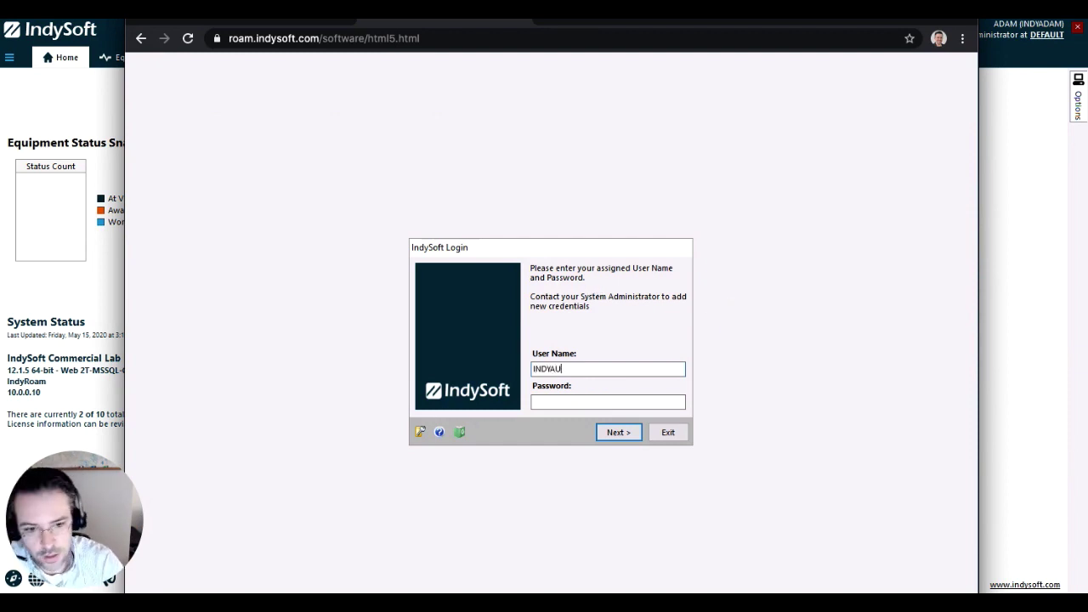
{"action": "type", "text": "AM"}
{"action": "key", "text": "Tab"}
{"action": "type", "text": "********"}
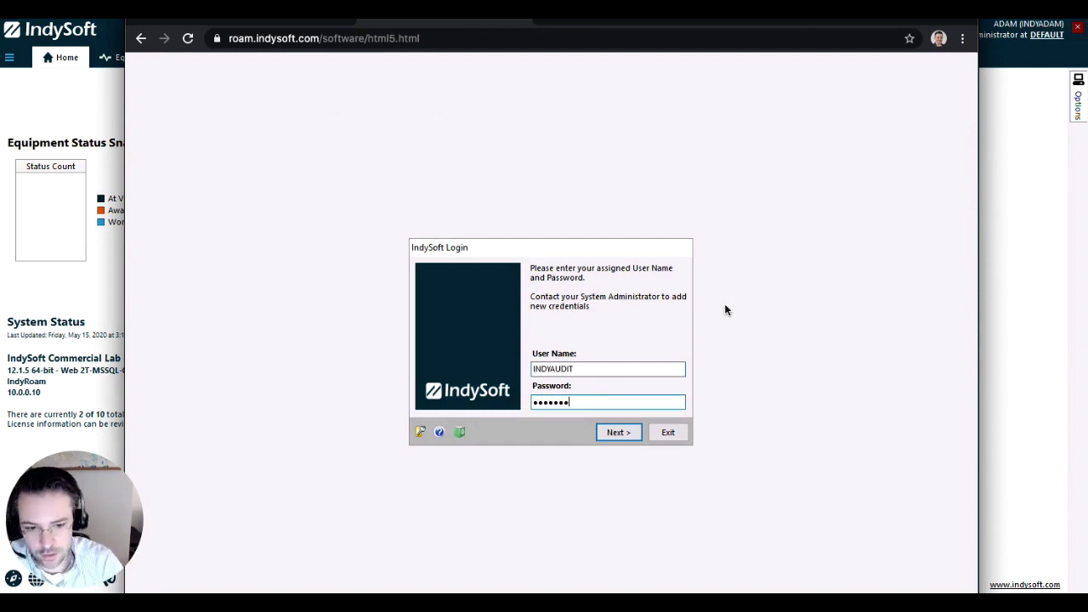
{"action": "key", "text": "Return"}
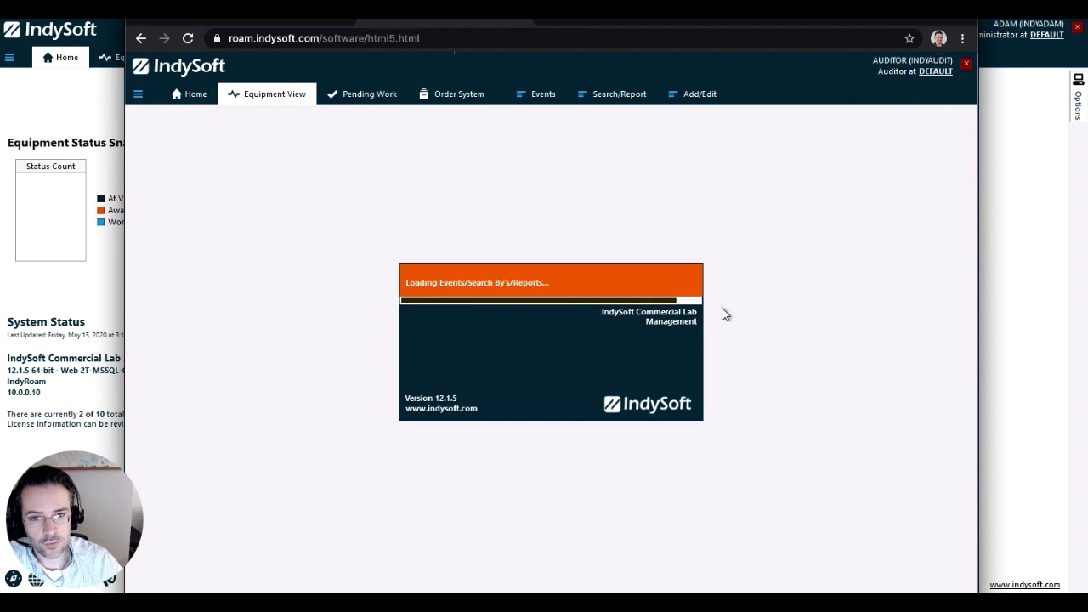
Run the Conditional Layout event from Events > Miscellaneous on TEST ASSET A
{"action": "left_click", "coordinate": [541, 95]}
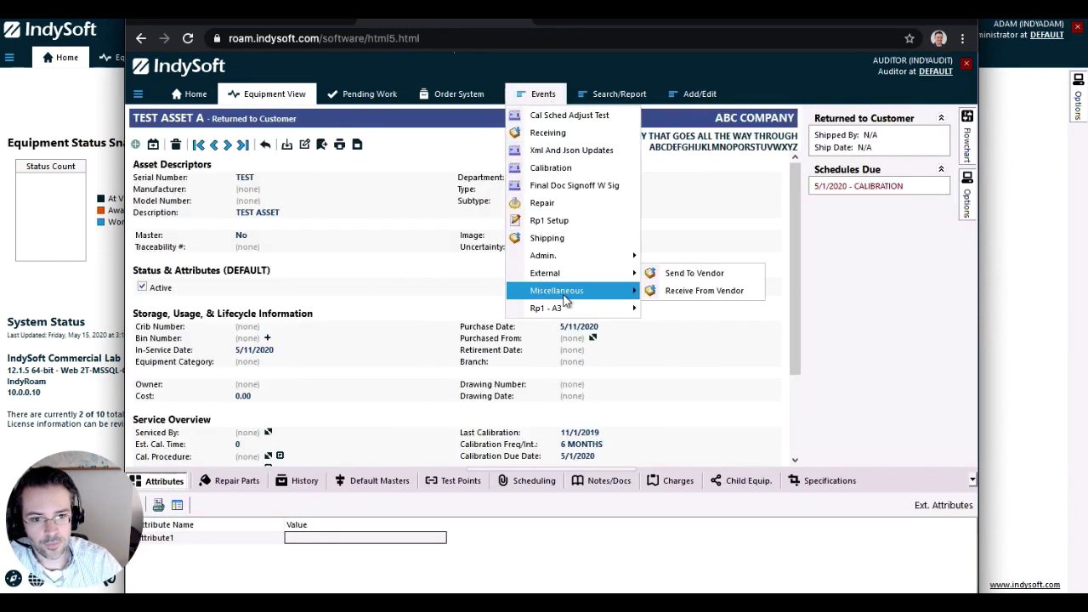
{"action": "mouse_move", "coordinate": [596, 291]}
{"action": "left_click", "coordinate": [687, 313]}
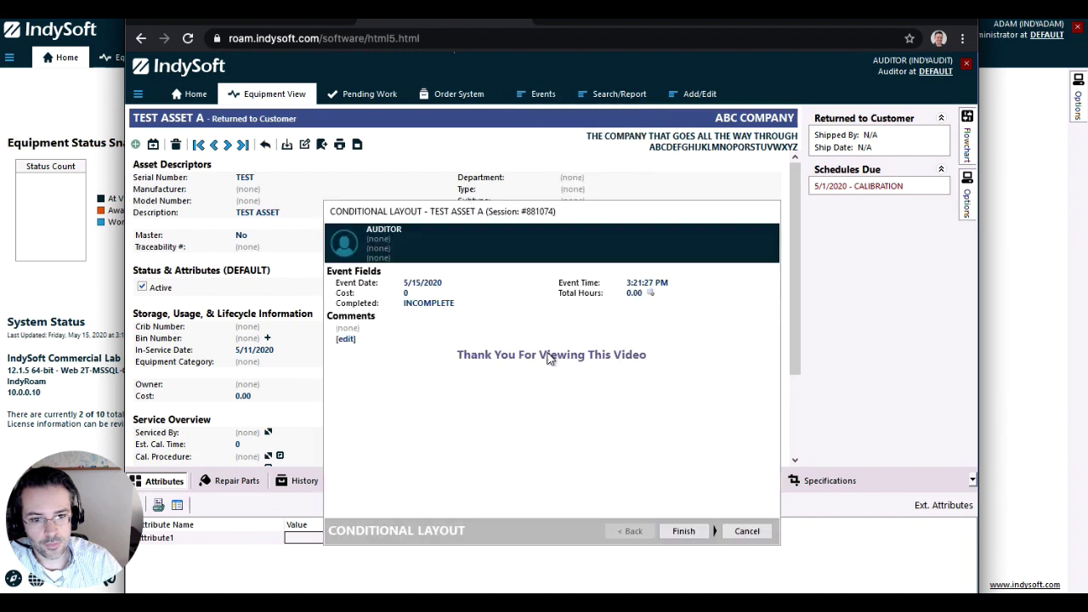